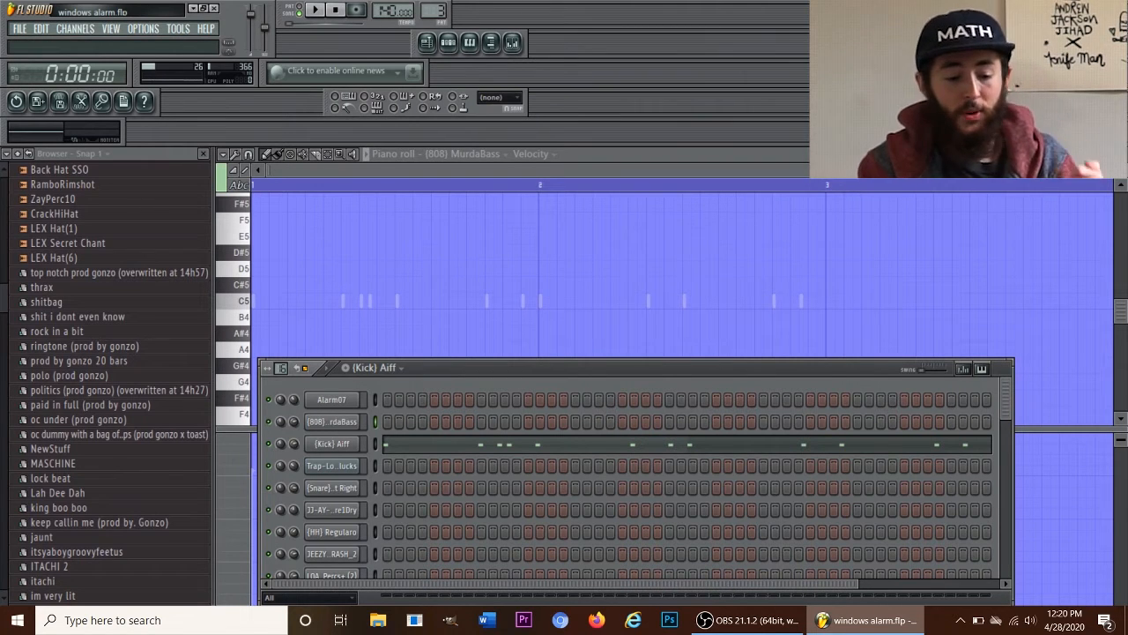
Step: Open the mixer, raise the (808) MurdaBass track's volume level with the (Kick) Aiff fader, and play the beat to check the balance
left_click(513, 43)
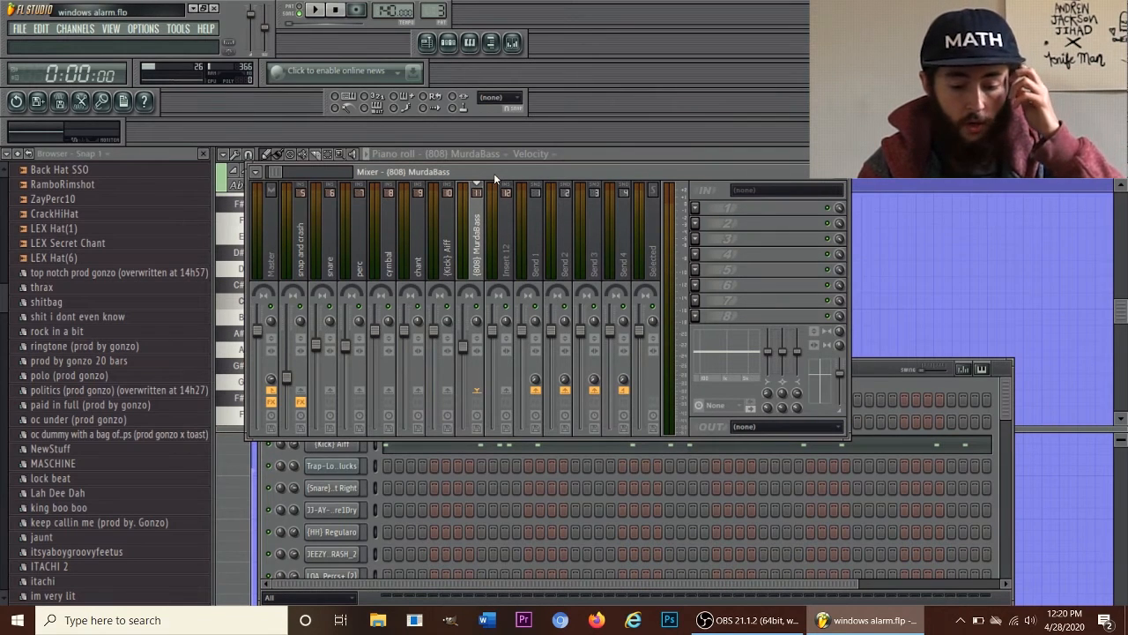
left_click_drag(467, 356, 466, 340)
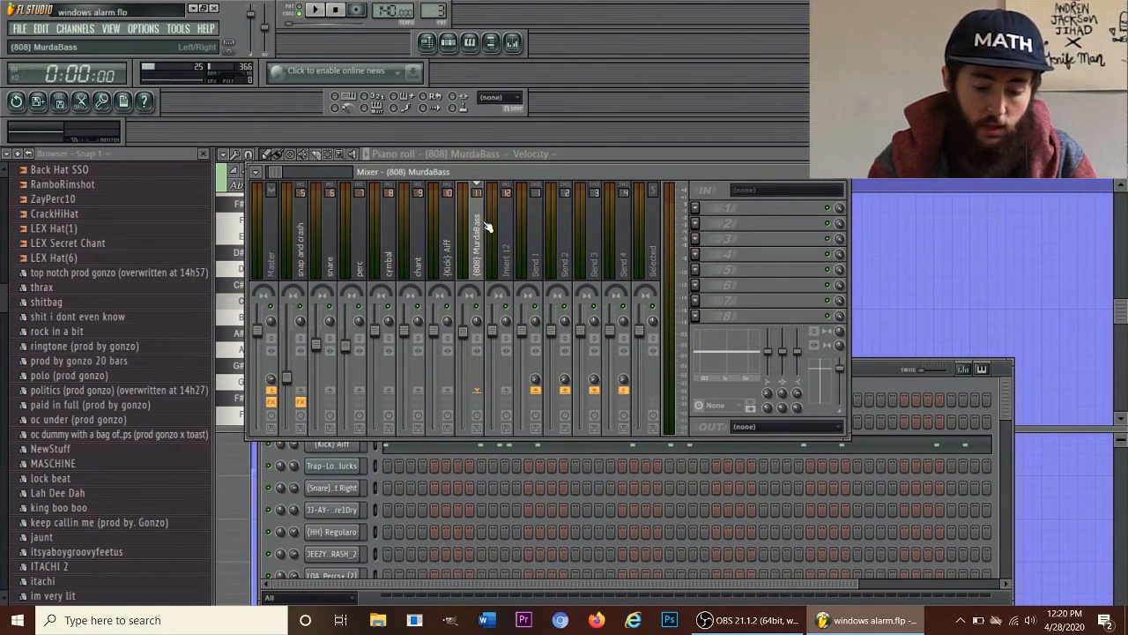
key("space")
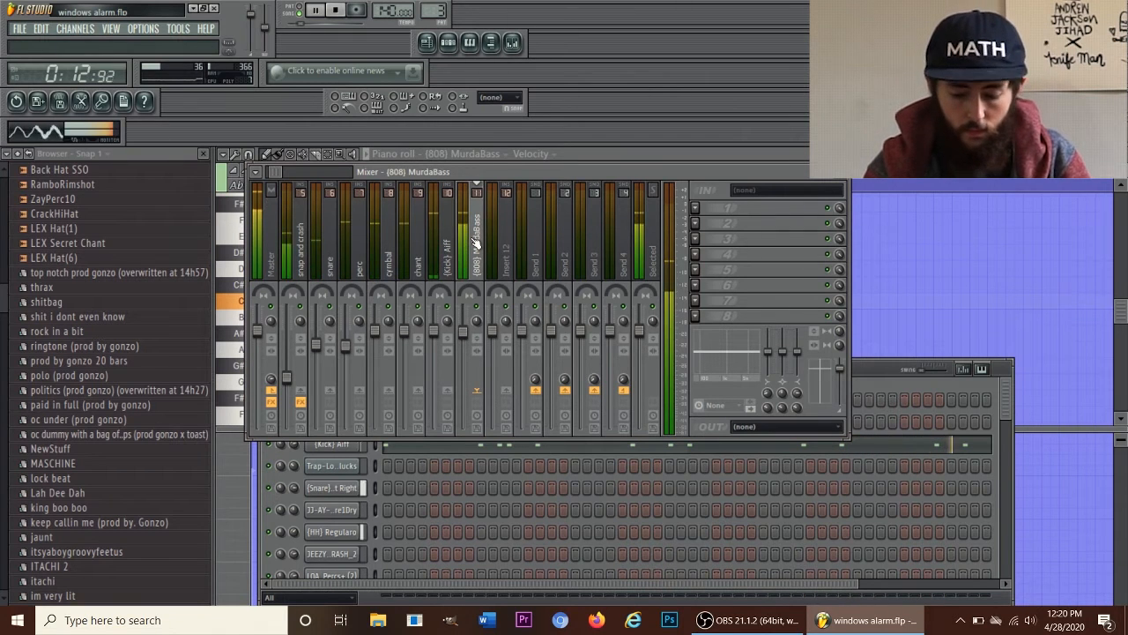
key("space")
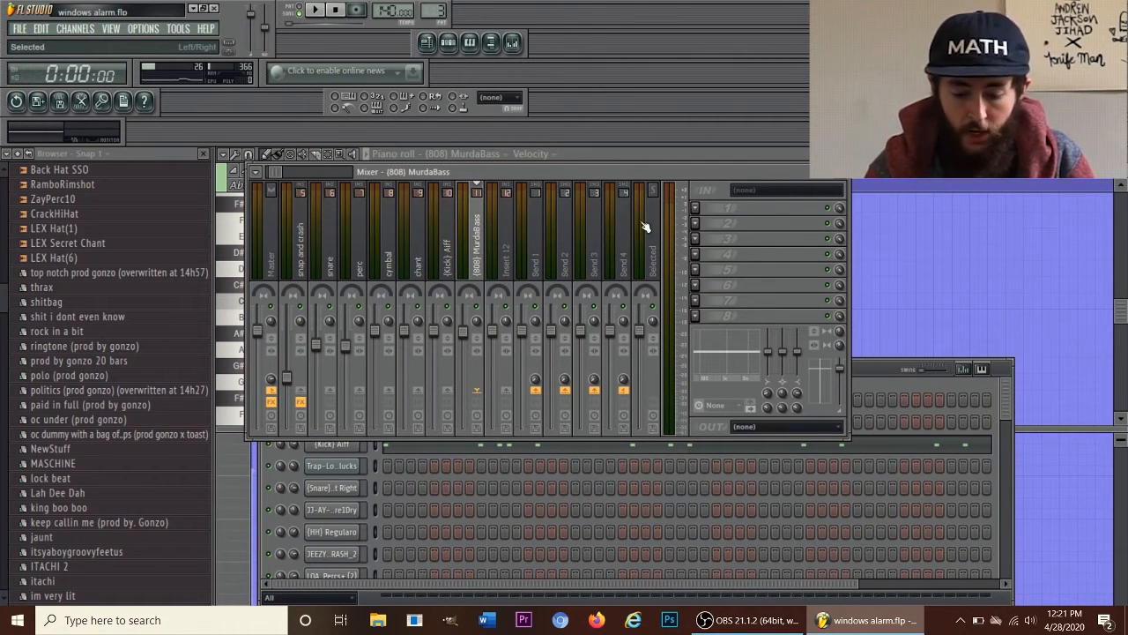
Step: Load Maximus in slot 1 and Fruity Parametric EQ 2 in slot 2 of the (808) MurdaBass mixer track
left_click(695, 208)
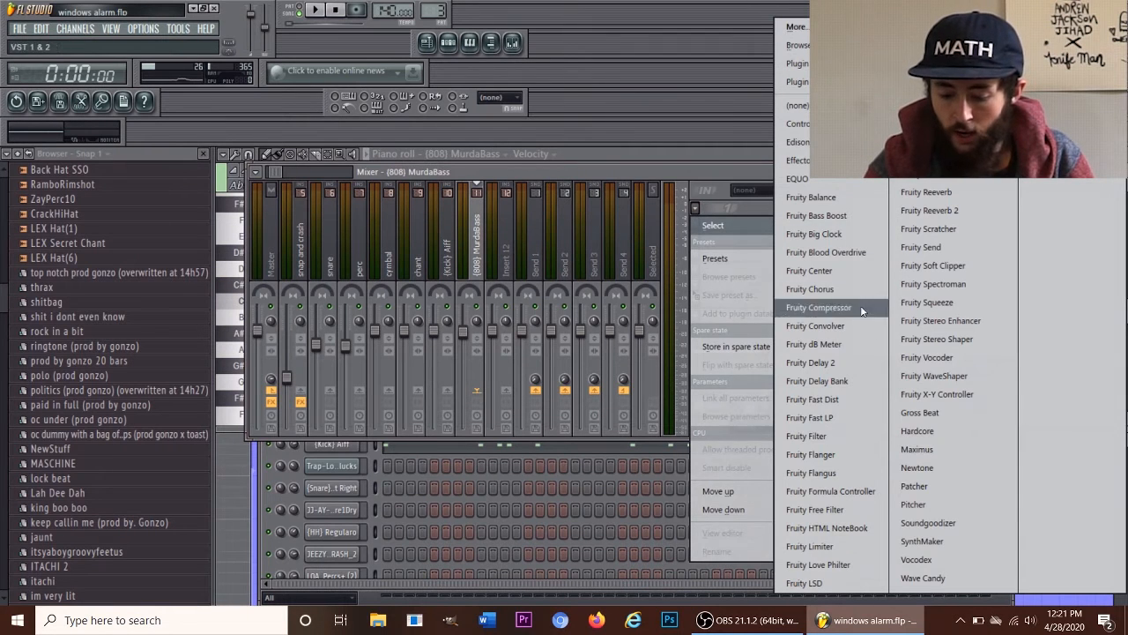
left_click(940, 450)
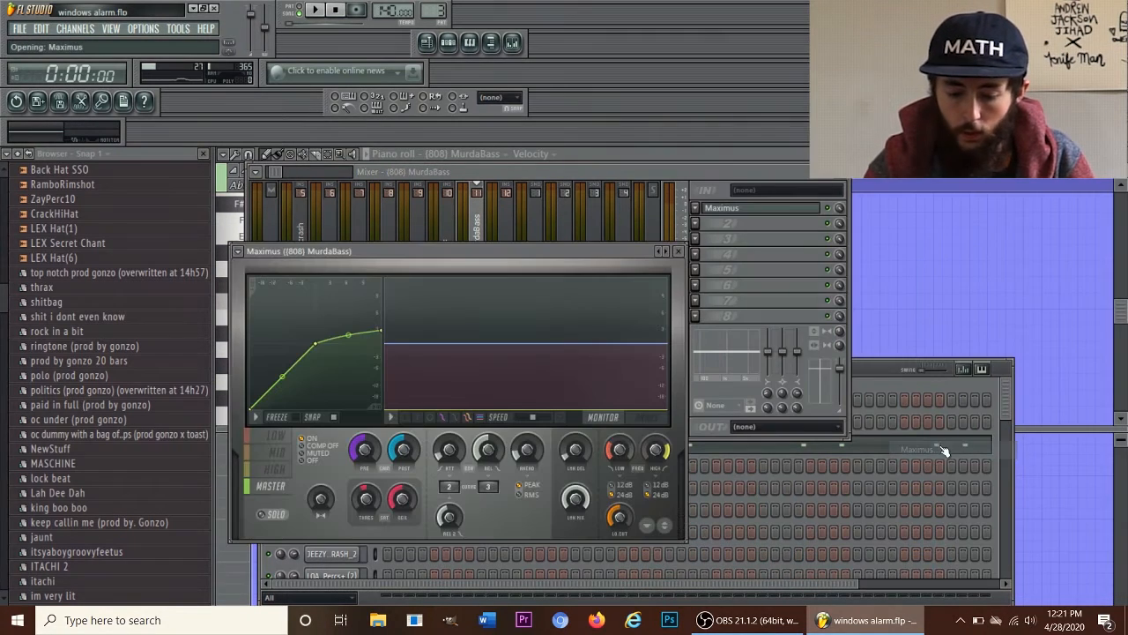
left_click(696, 224)
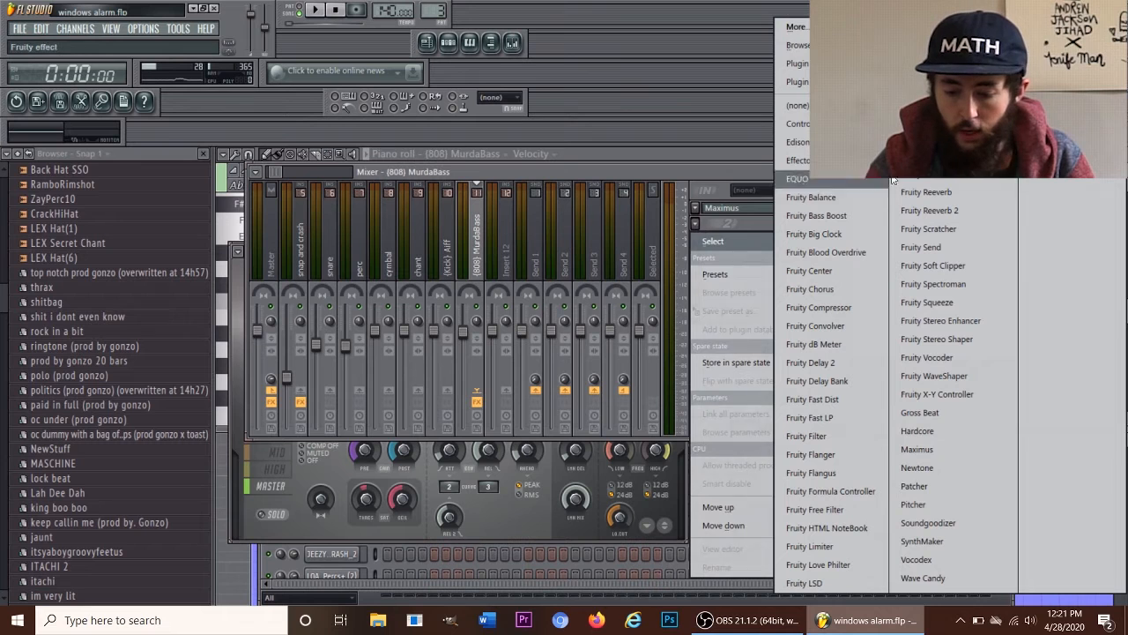
left_click(940, 119)
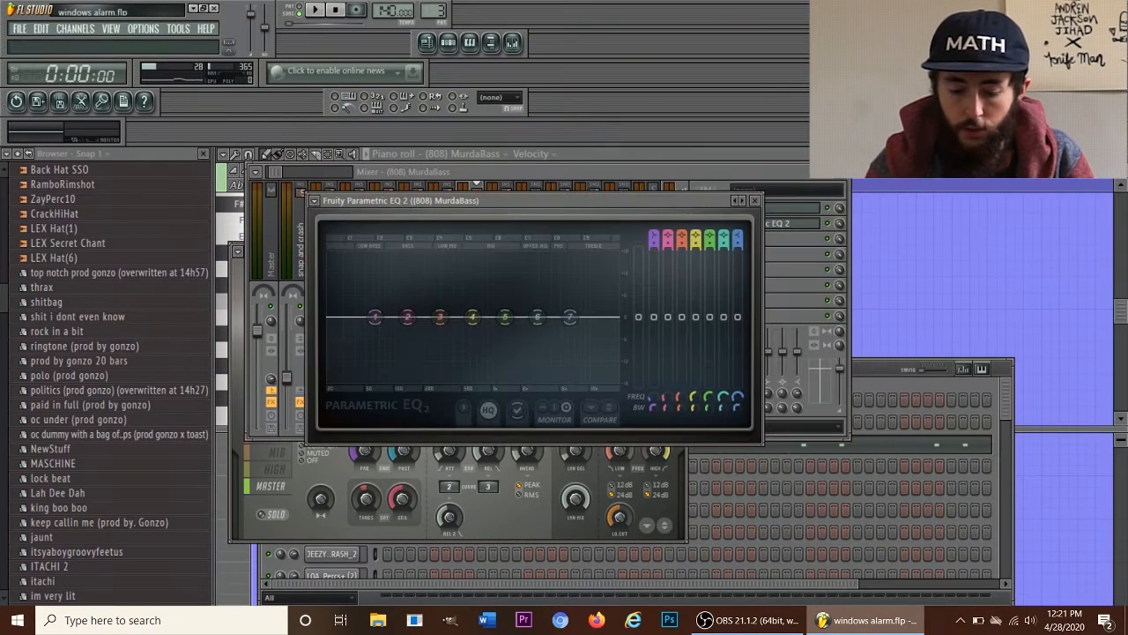
left_click(824, 248)
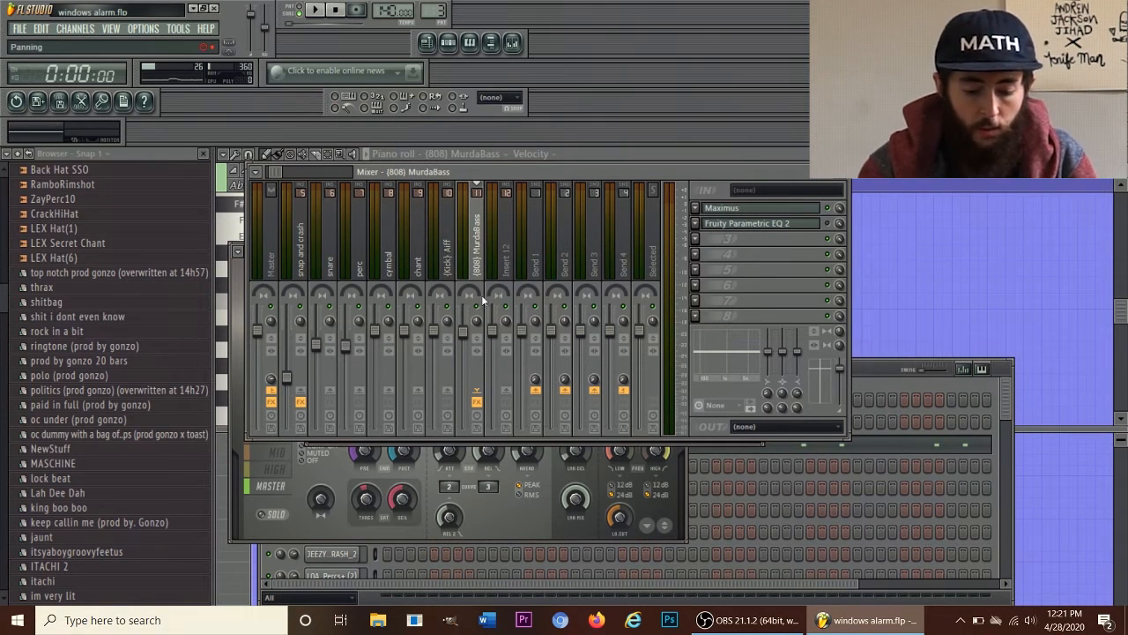
Step: Show the bands display in Maximus and lower the low, mid and high band levels to about 0 dB during playback
left_click(532, 519)
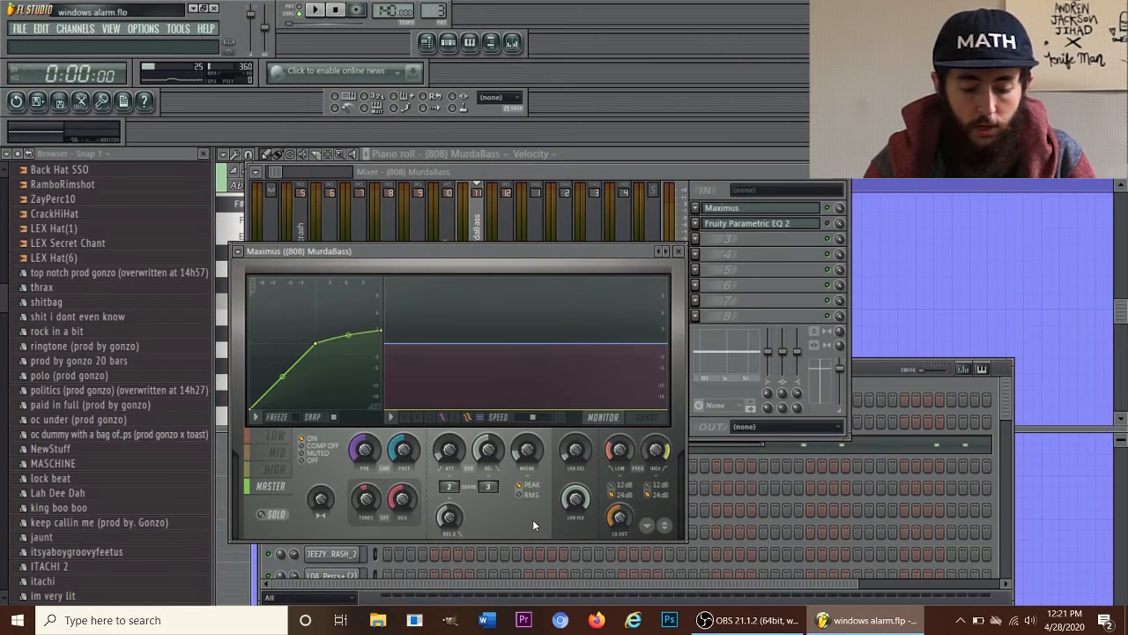
key("space")
left_click(648, 418)
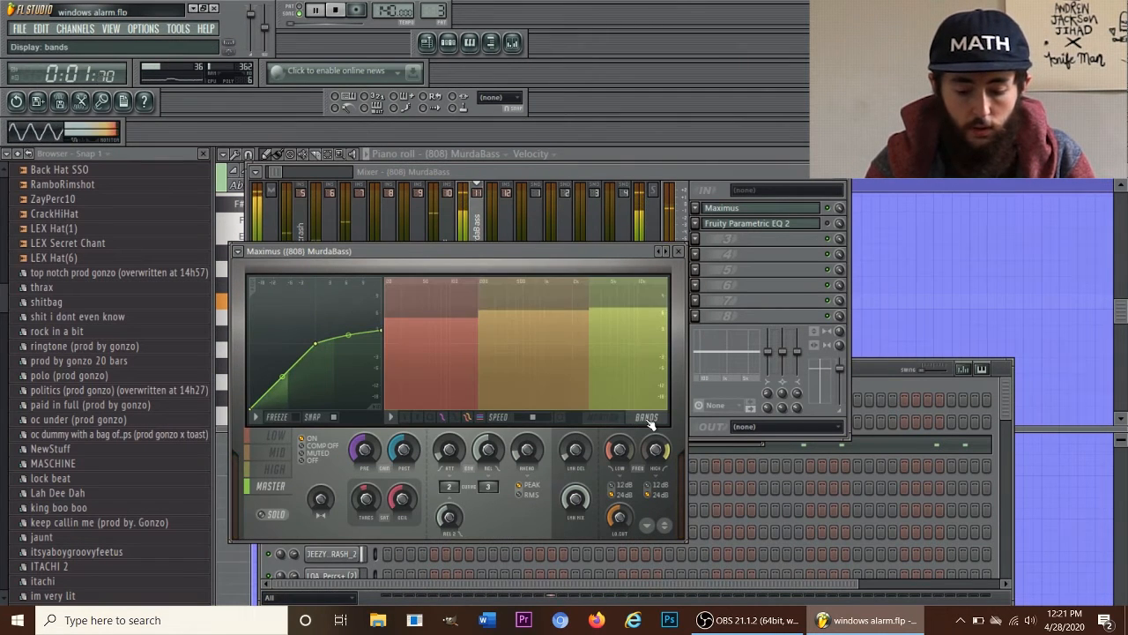
left_click(415, 328)
left_click_drag(418, 317, 418, 341)
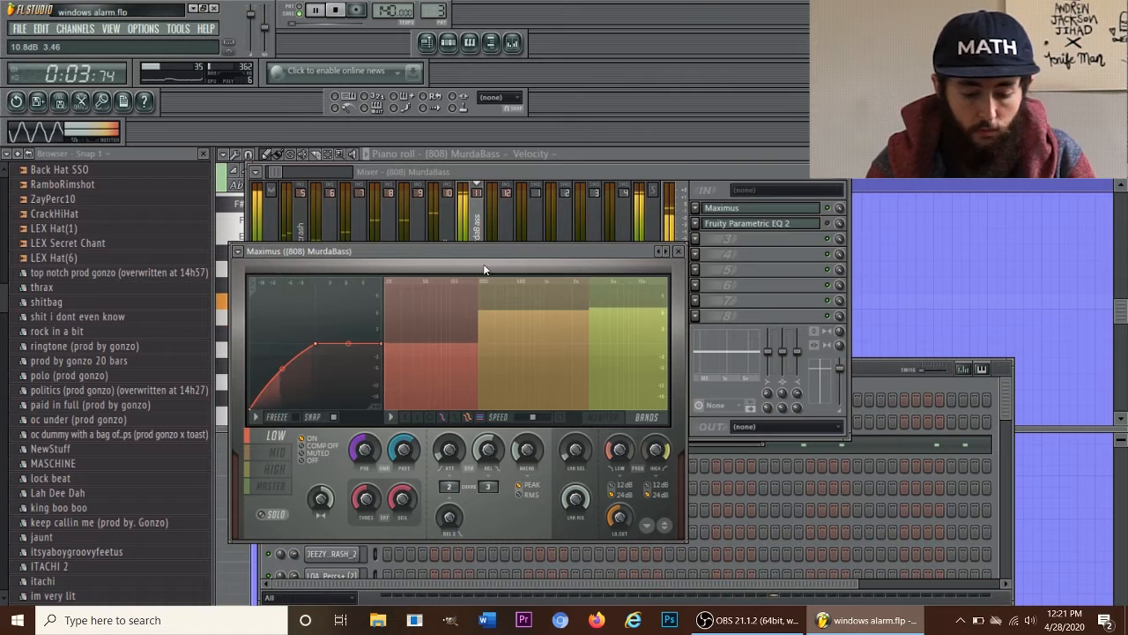
left_click_drag(552, 307, 552, 336)
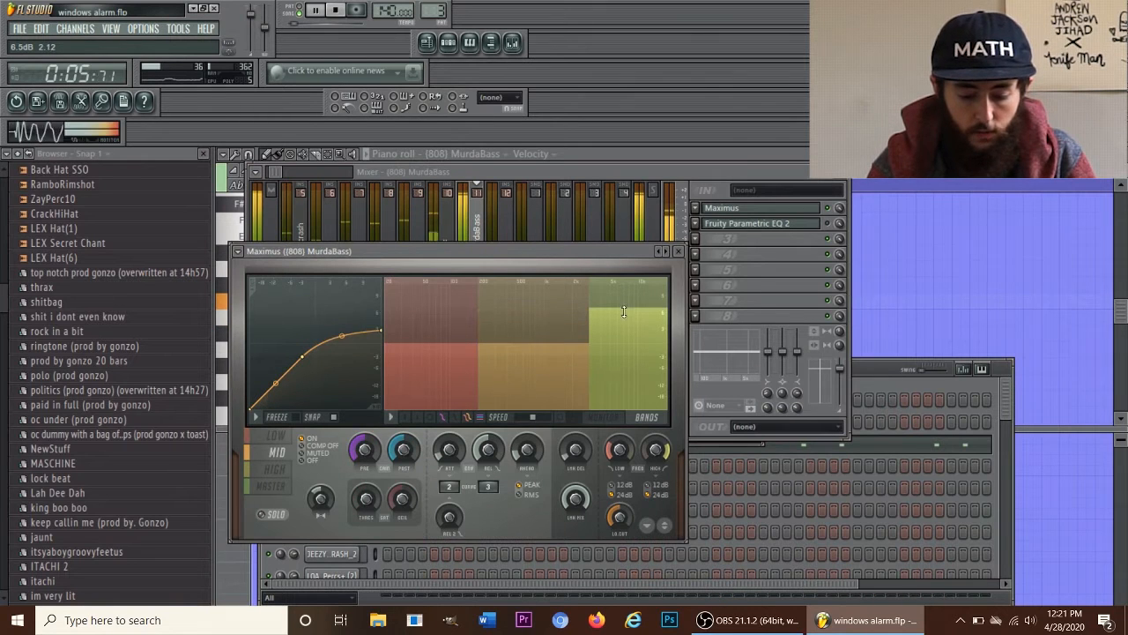
left_click_drag(628, 311, 628, 342)
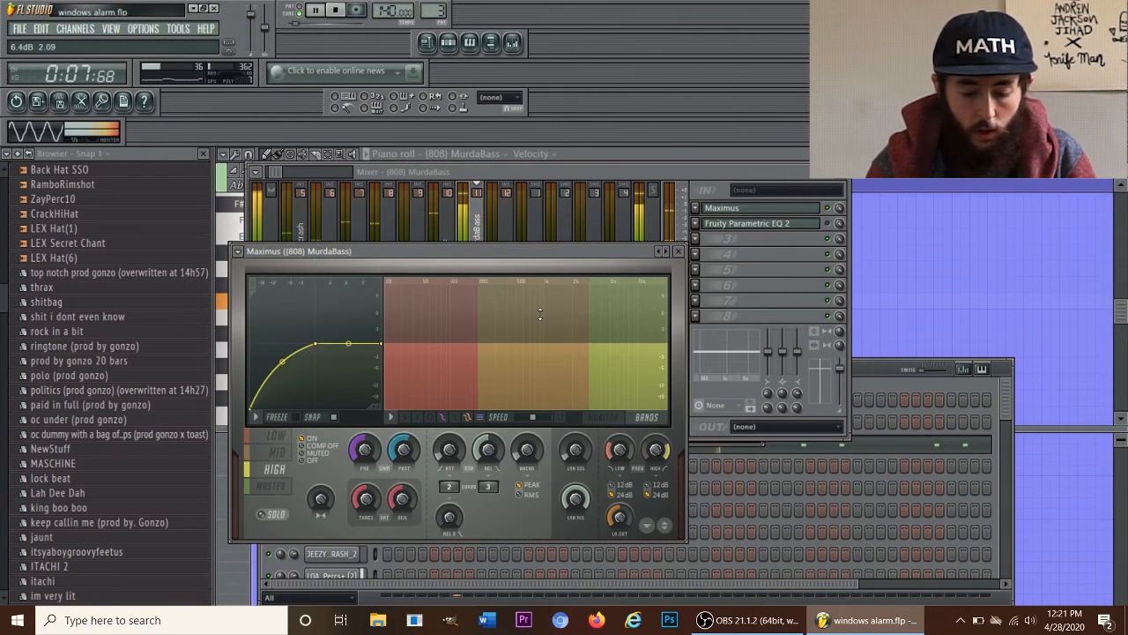
key("space")
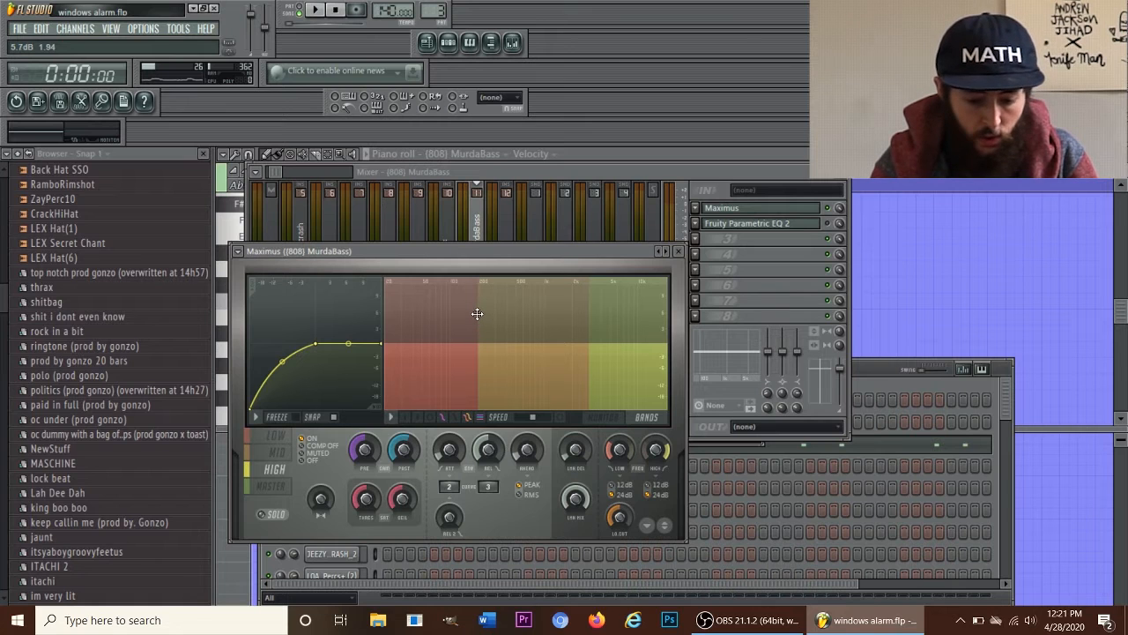
Step: Lower both Maximus band crossovers to narrow the low band, and silence the high and mid bands
left_click_drag(477, 313, 415, 349)
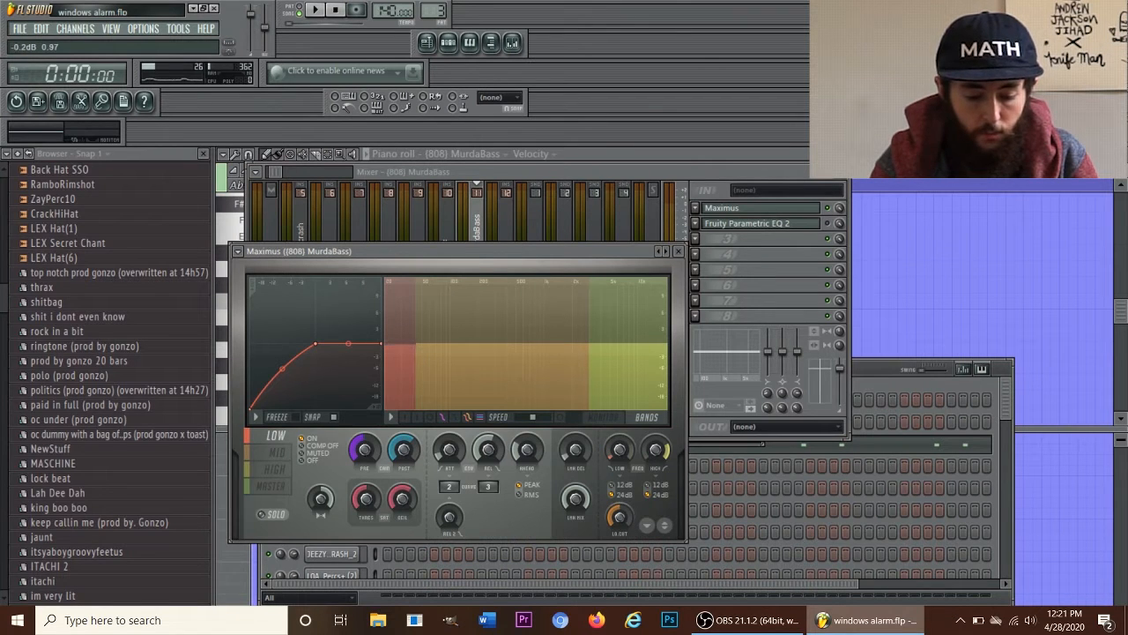
mouse_move(591, 340)
left_mouse_down()
mouse_move(447, 344)
mouse_move(580, 342)
left_mouse_up()
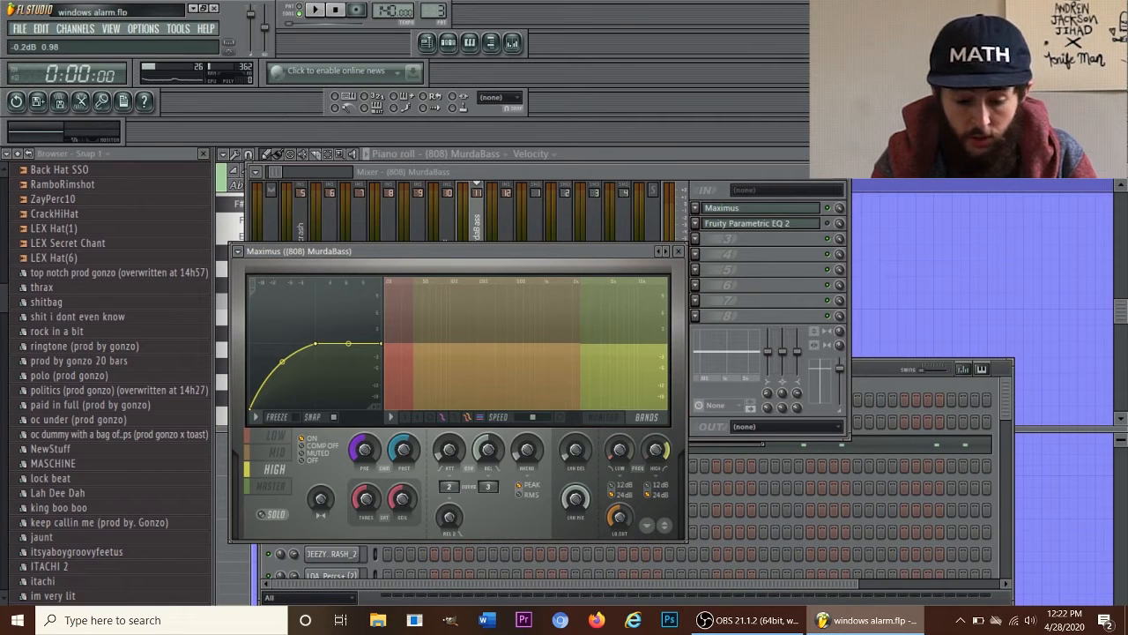
left_click_drag(618, 335, 618, 409)
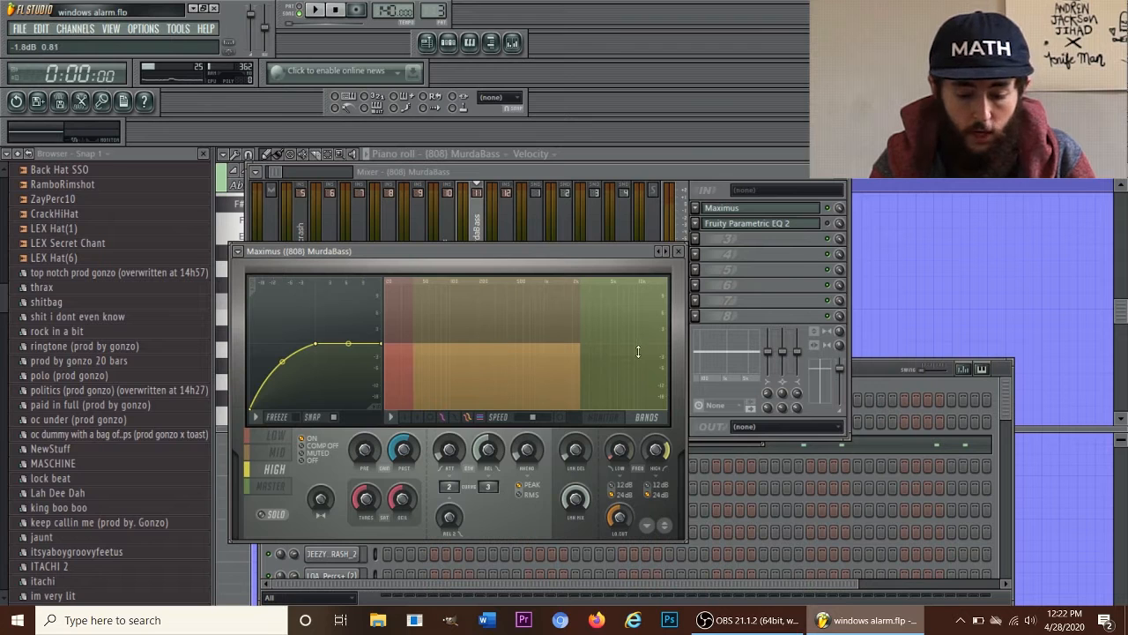
left_click_drag(503, 337, 503, 409)
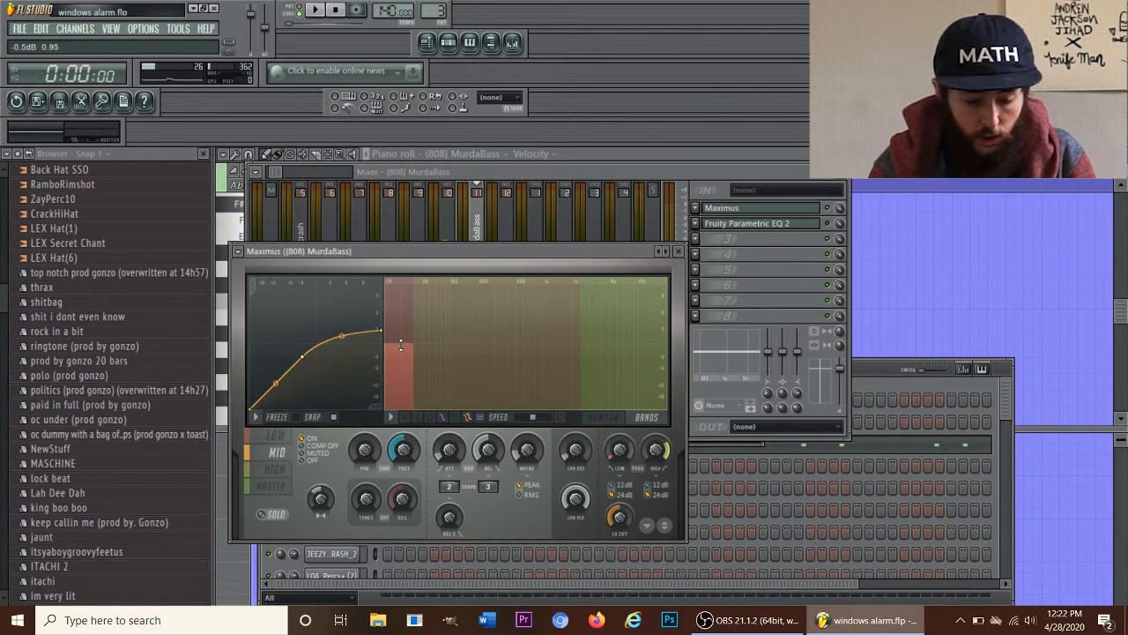
Step: Sweep the low/mid crossover during playback, leave it near the low end of the spectrum, and silence the low band
key("space")
left_click_drag(413, 342, 578, 342)
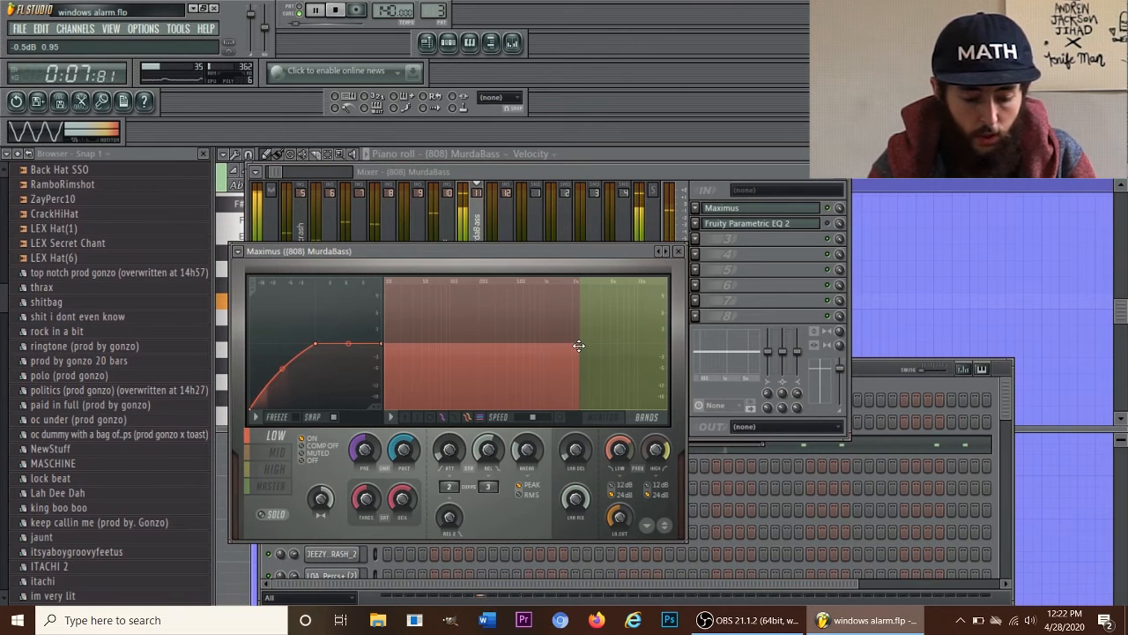
left_click_drag(578, 344, 401, 343)
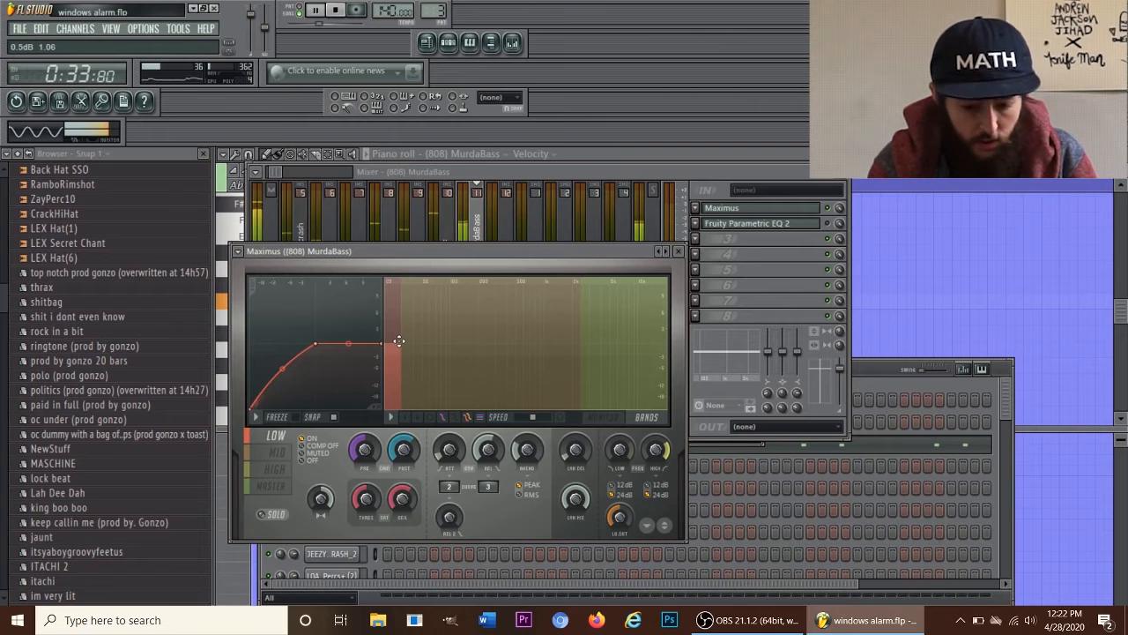
left_click_drag(399, 340, 474, 343)
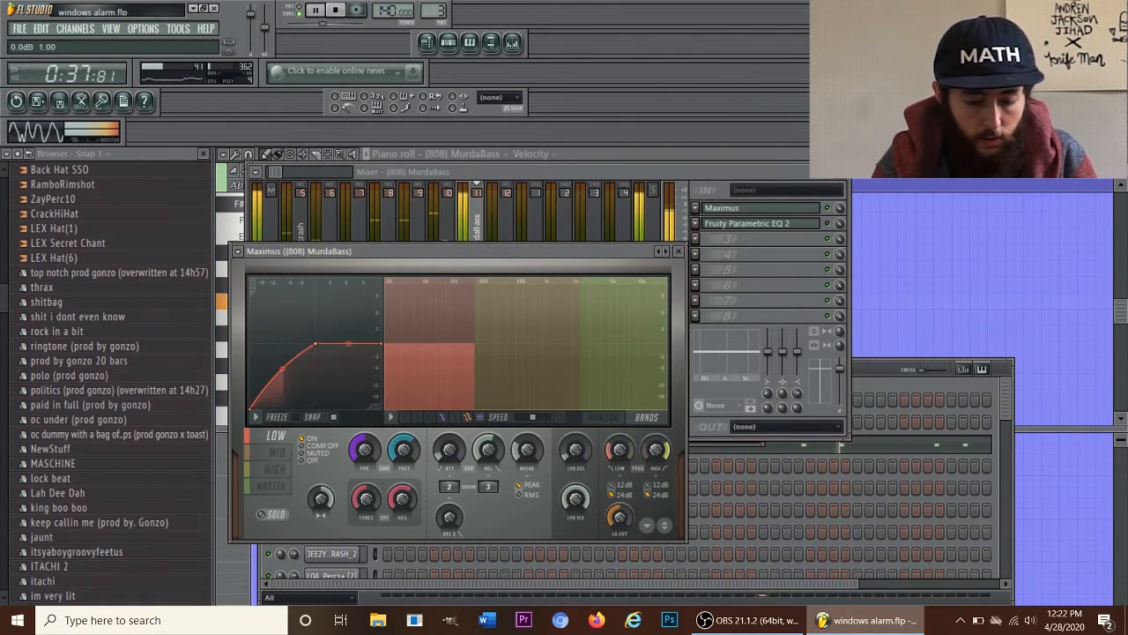
left_click_drag(474, 343, 430, 344)
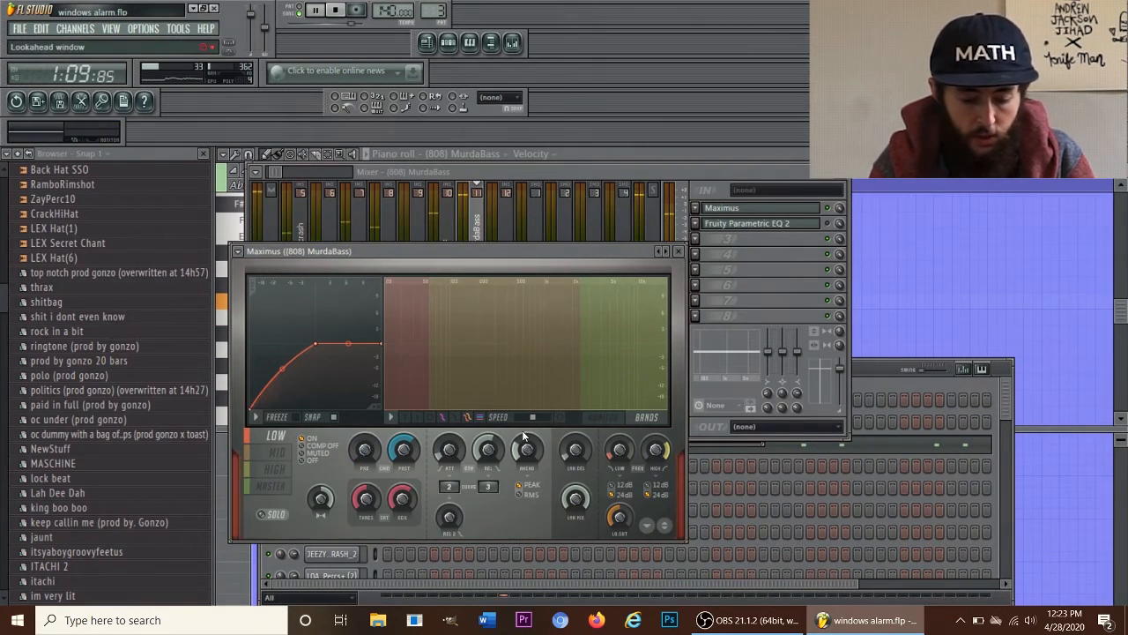
Step: Audition the mid band alone while lowering the mid/high crossover to 513 Hz, and silence the band again
left_click(493, 384)
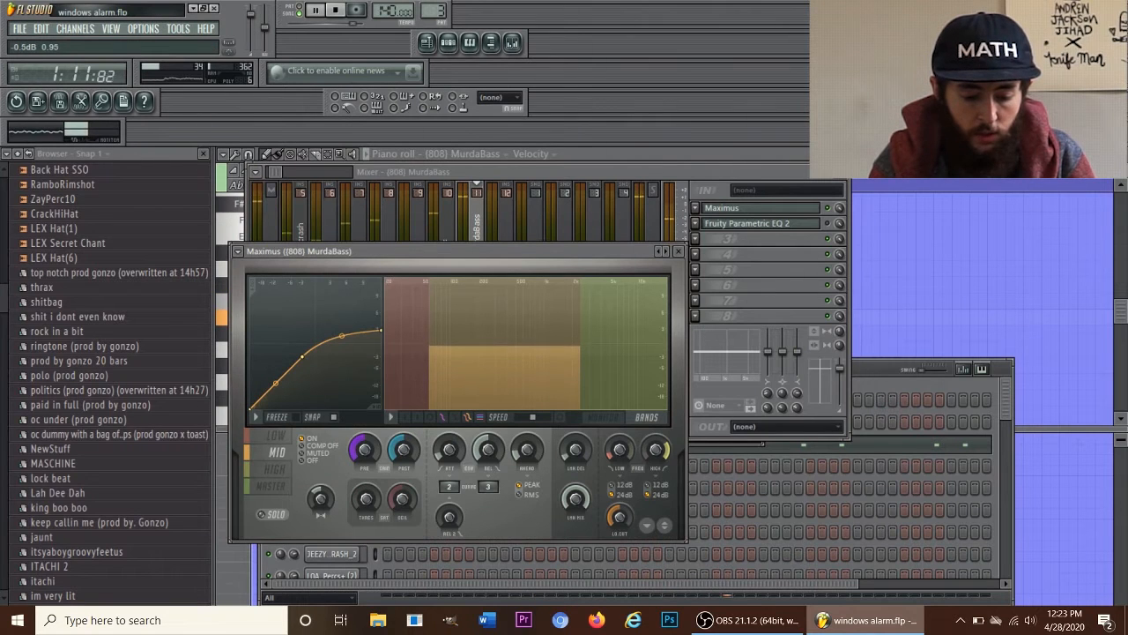
left_click_drag(583, 356, 517, 356)
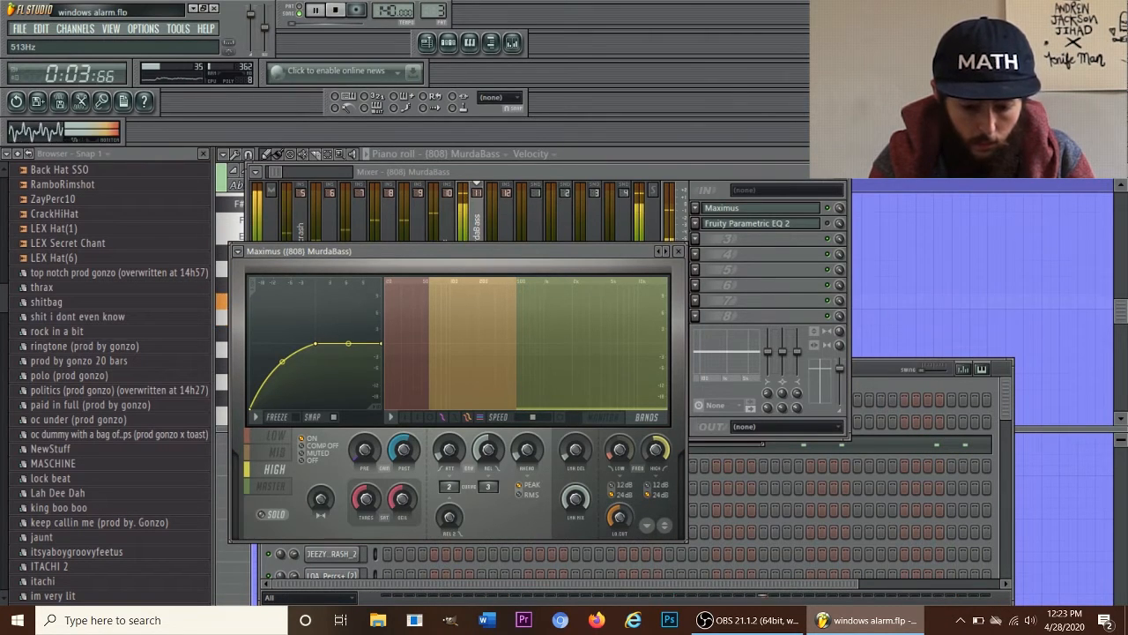
left_click_drag(496, 298, 483, 407)
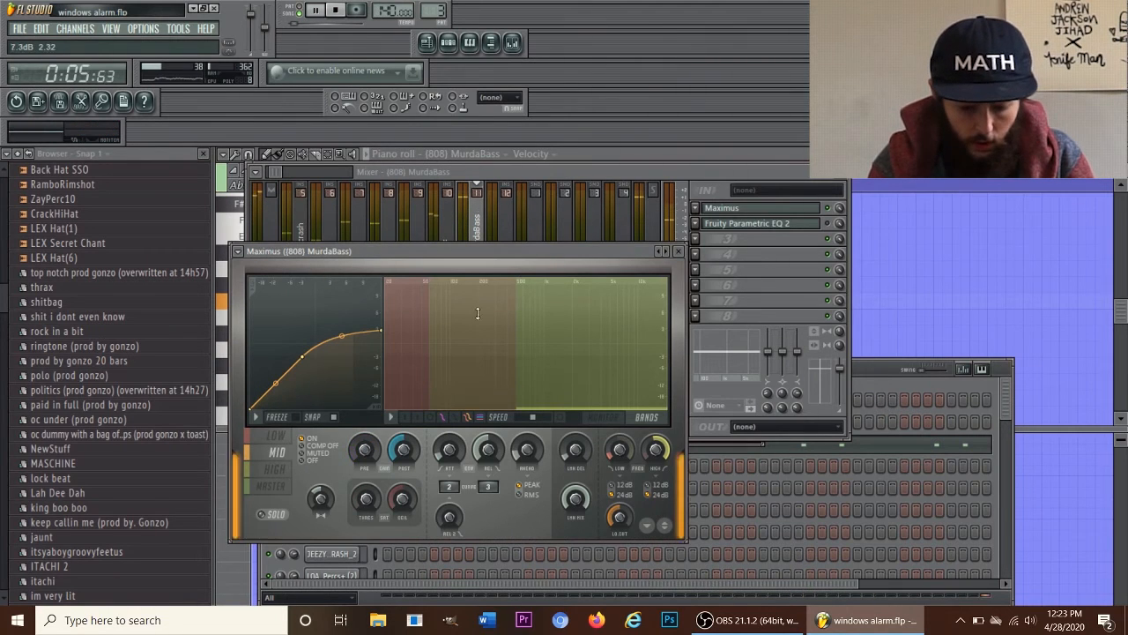
Step: Boost the high band to maximum to hear it alone, fine-tune the mid/high crossover to just below 808 Hz, and silence the band
left_click_drag(566, 406, 566, 279)
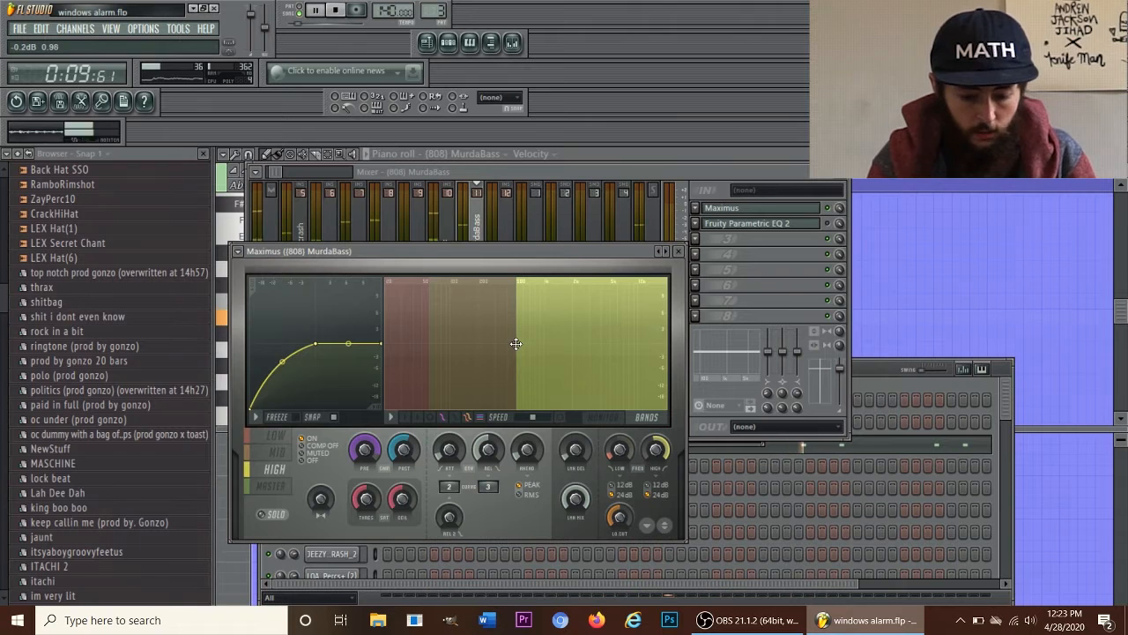
left_click_drag(516, 343, 537, 343)
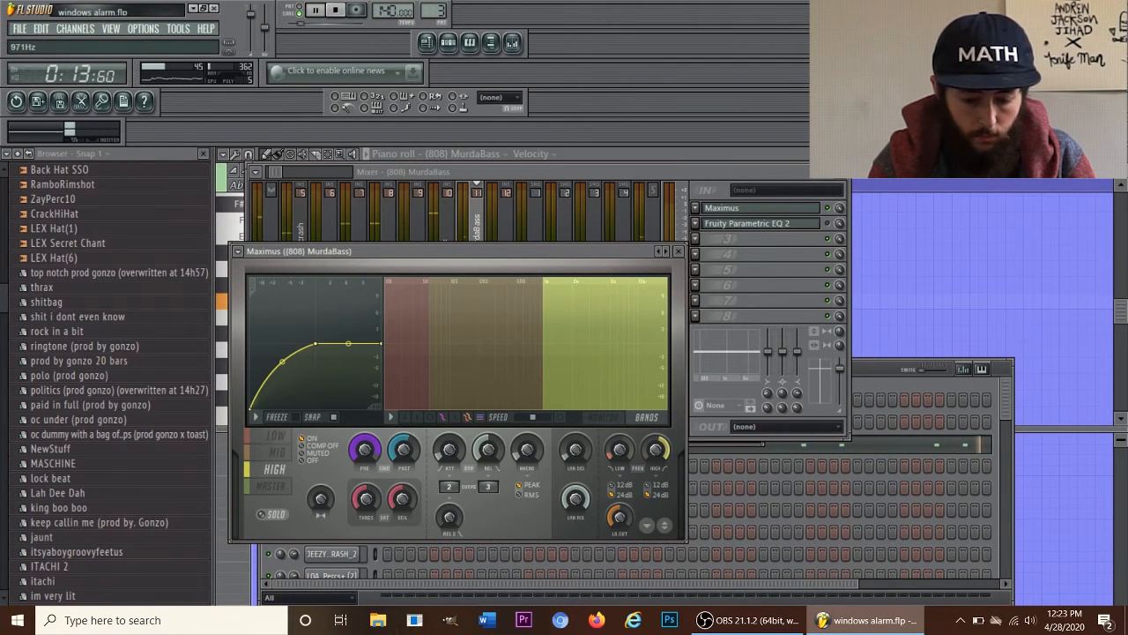
mouse_move(542, 343)
left_mouse_down()
mouse_move(568, 343)
mouse_move(547, 343)
left_mouse_up()
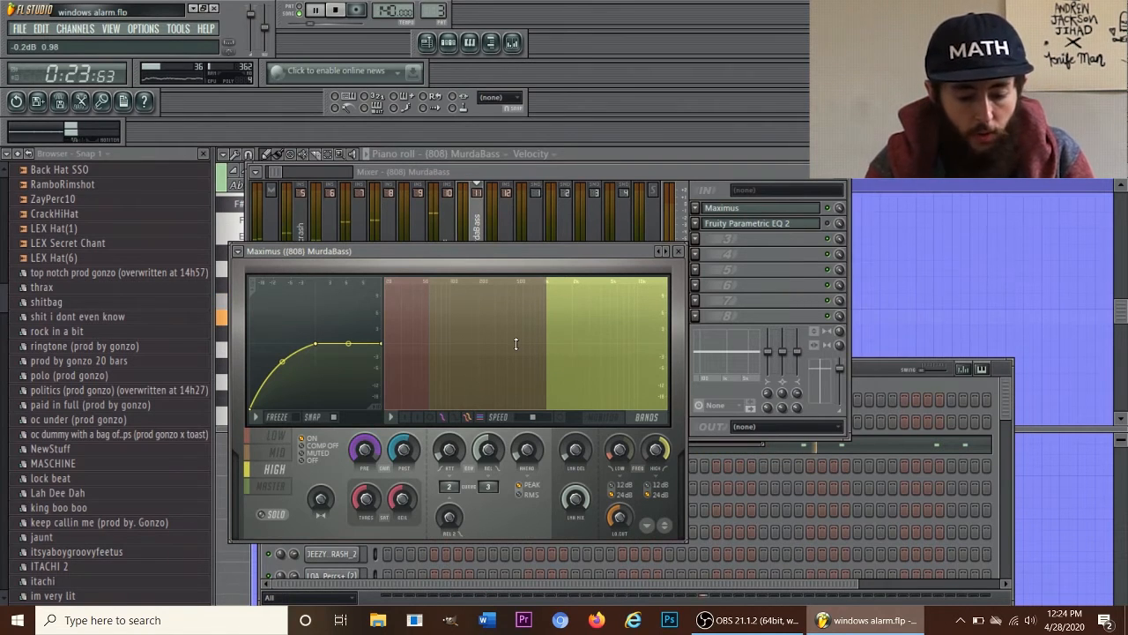
left_click_drag(546, 343, 529, 343)
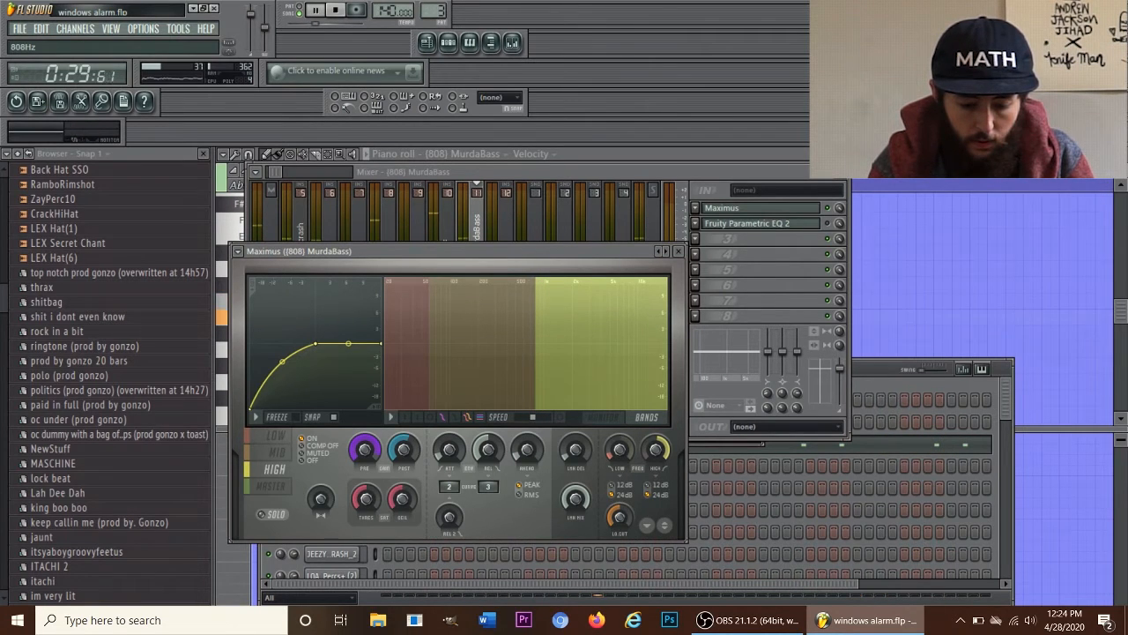
left_click_drag(535, 343, 530, 343)
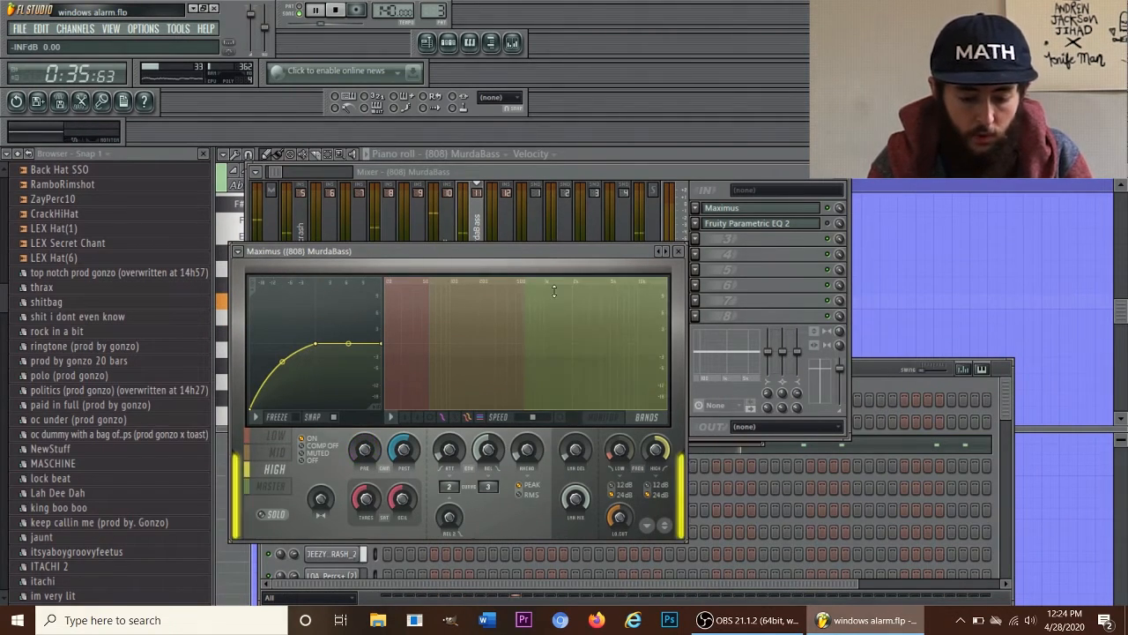
Step: Audition the boosted mid band, raise the low/mid crossover to 70 Hz, and set the mid band's level to about 0 dB
left_click(461, 385)
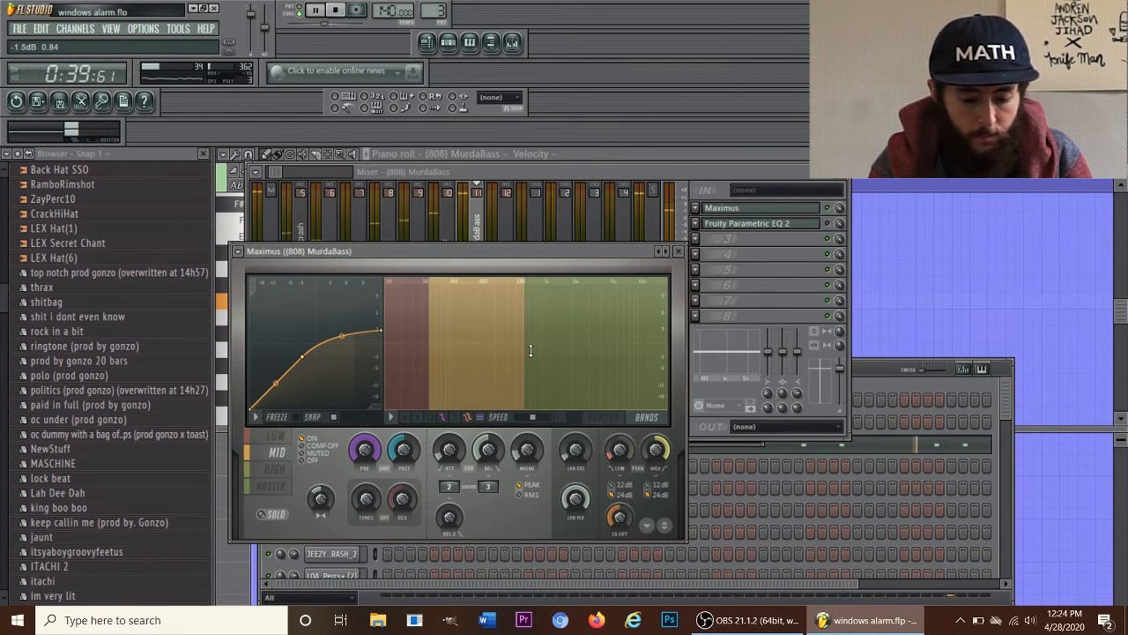
left_click(429, 345)
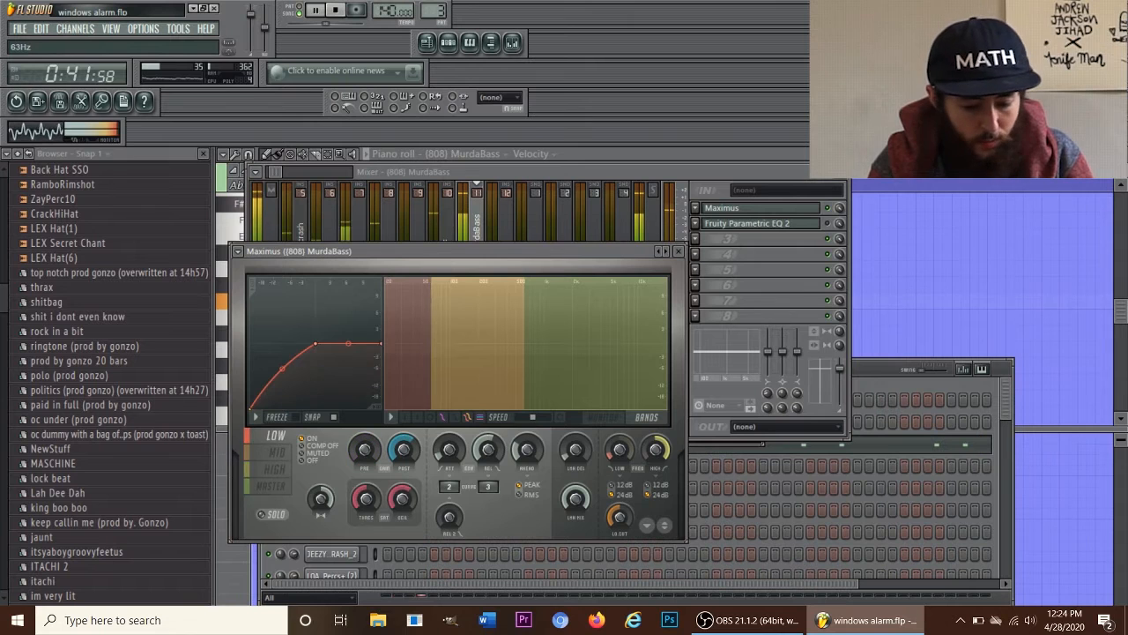
left_click_drag(433, 345, 436, 345)
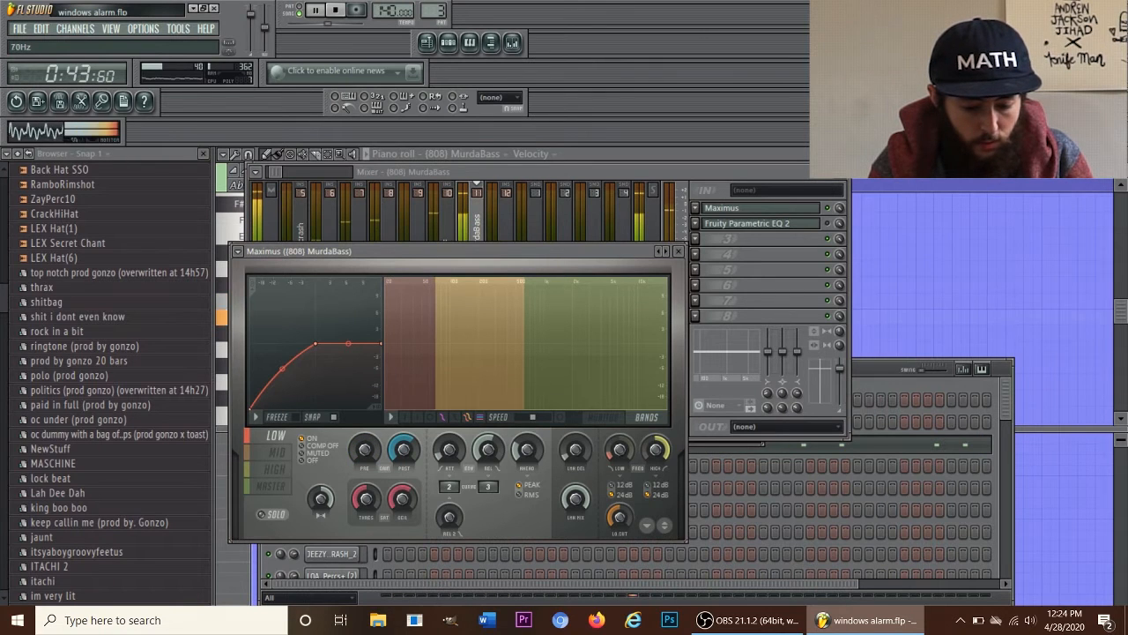
left_click(487, 301)
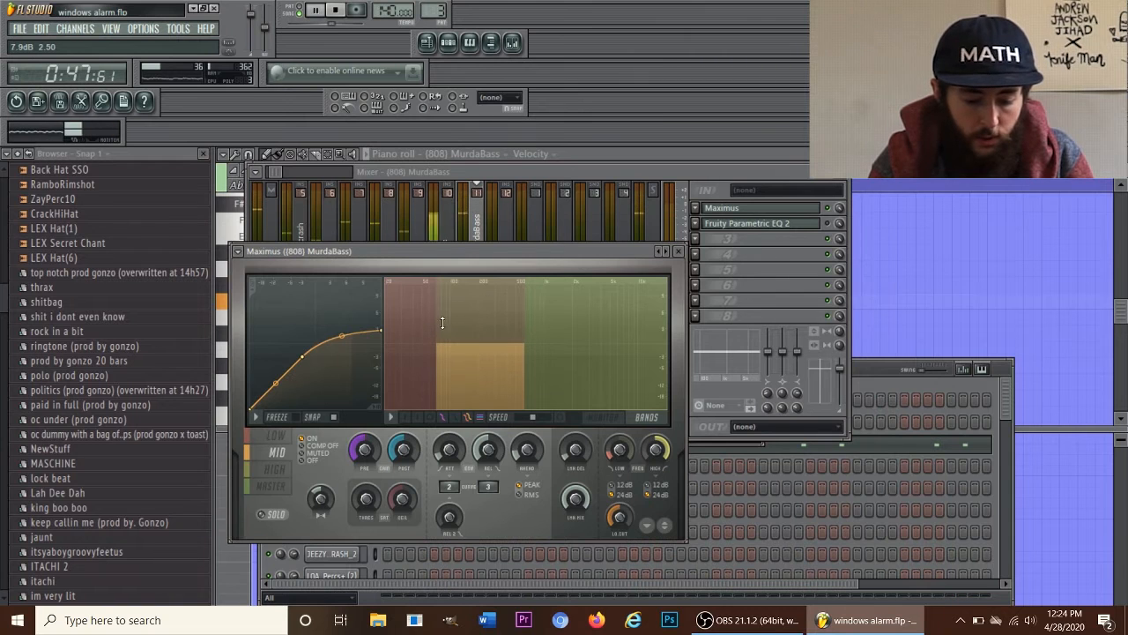
Step: Restore the low and high bands in Maximus to a level of 0.0 dB
left_click(411, 370)
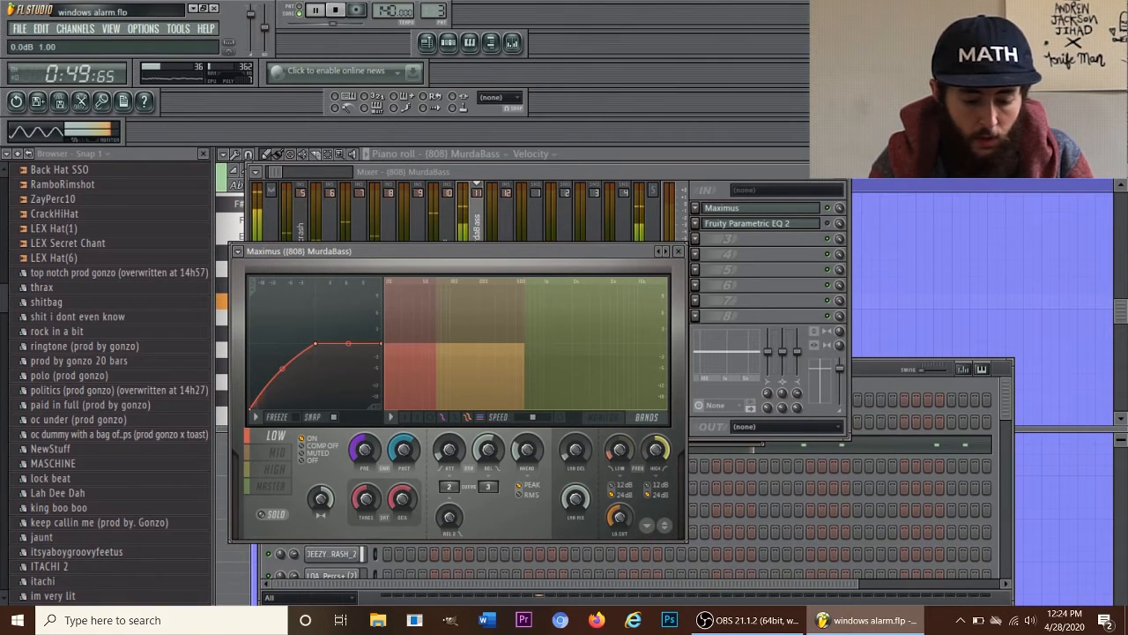
left_click(567, 370)
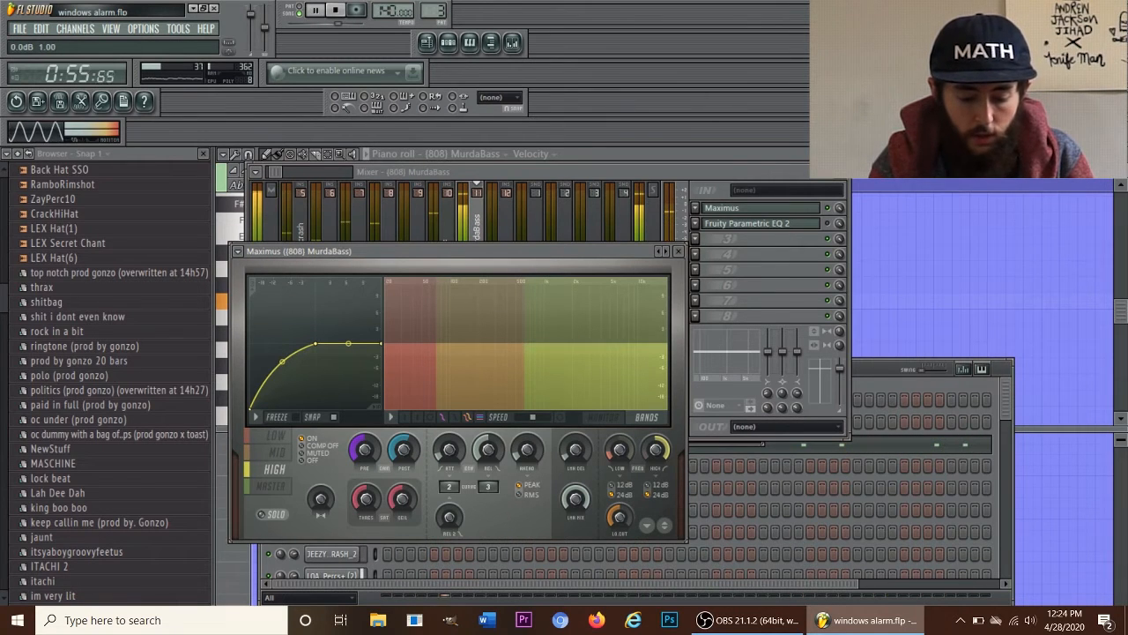
Step: Compare the 808 track's playback with Maximus bypassed and enabled
left_click(827, 208)
left_click(830, 208)
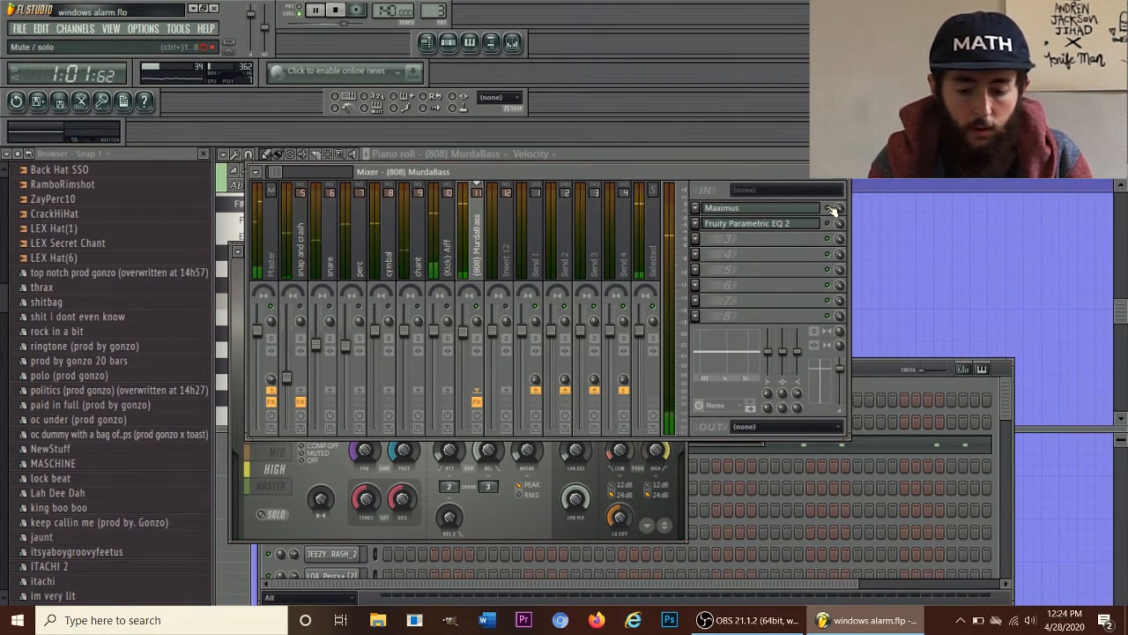
key("space")
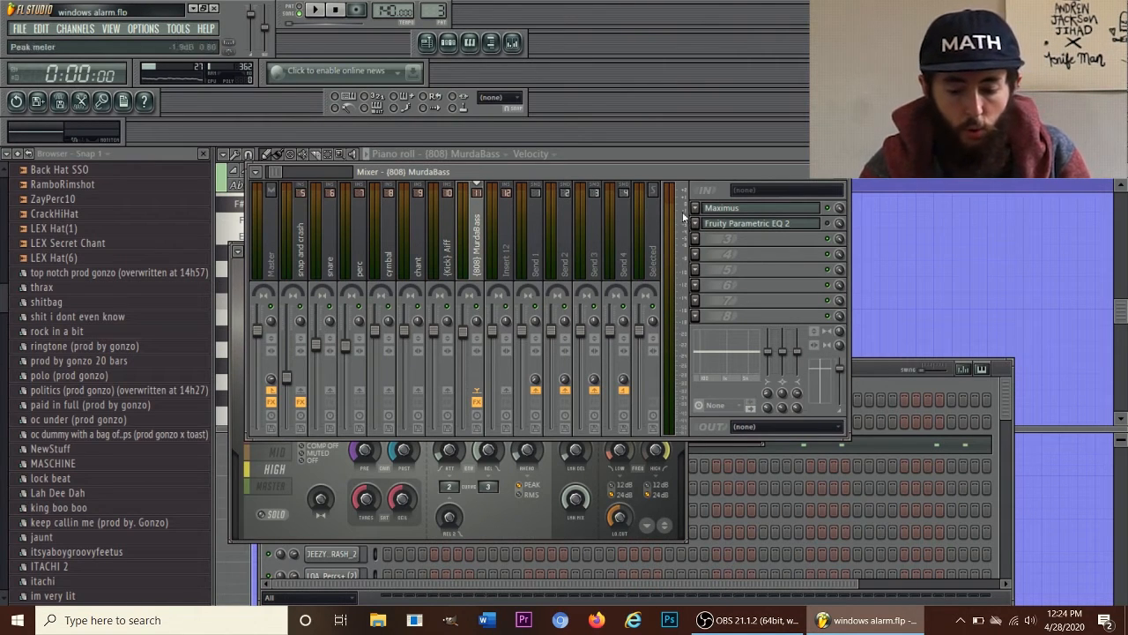
left_click(827, 208)
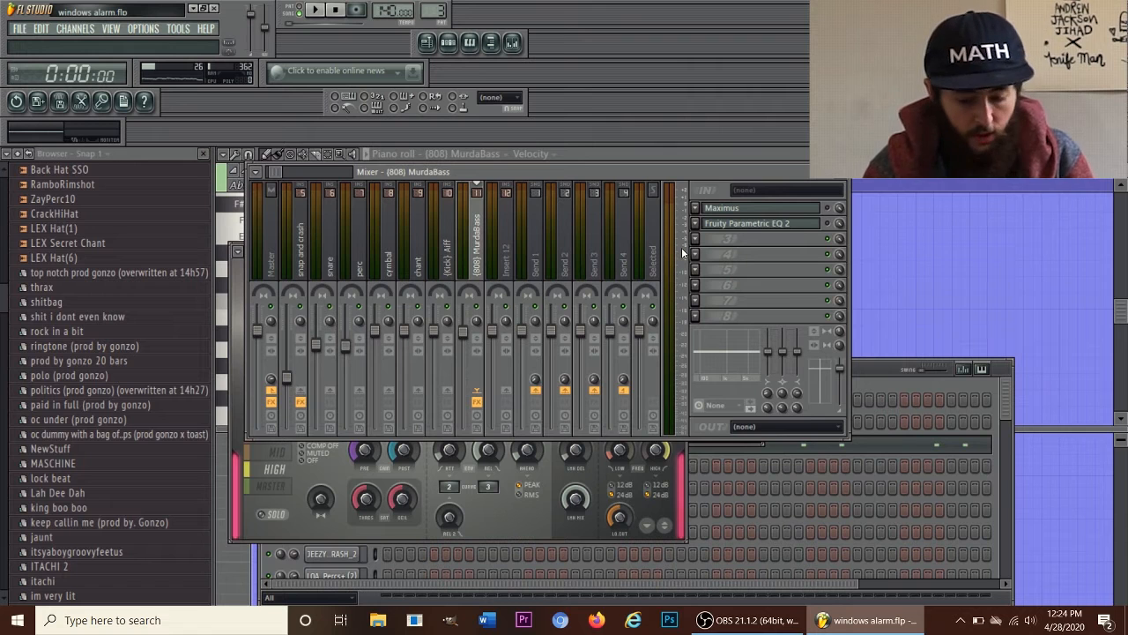
key("space")
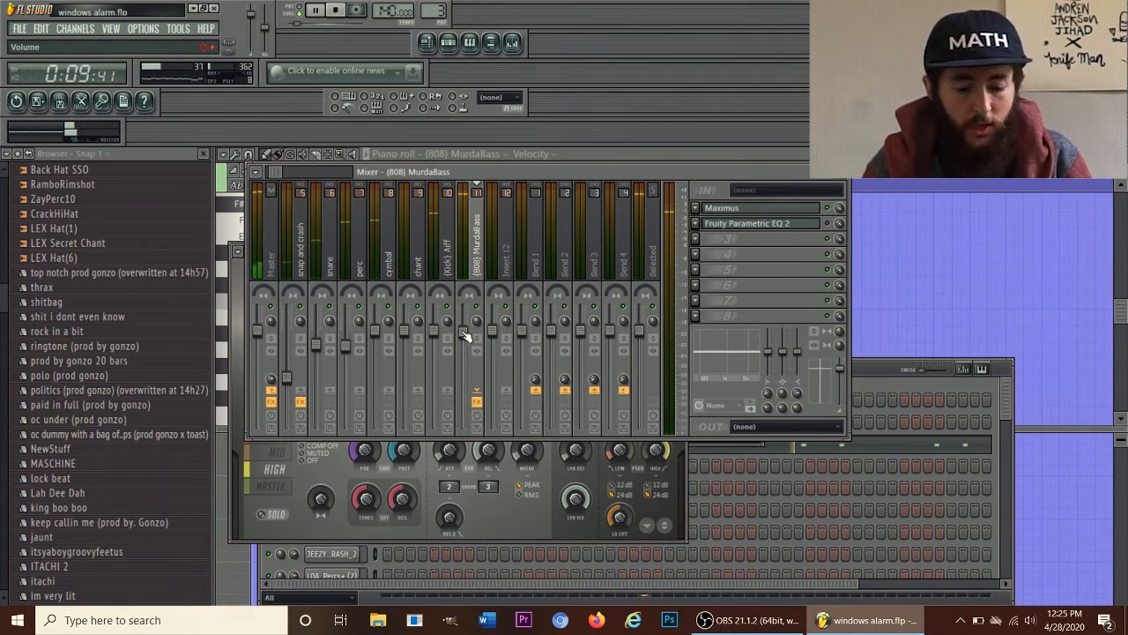
Step: Lower the MurdaBass track's volume to -8.0 dB during playback, and check it with Maximus toggled off and on
left_click_drag(463, 331, 462, 371)
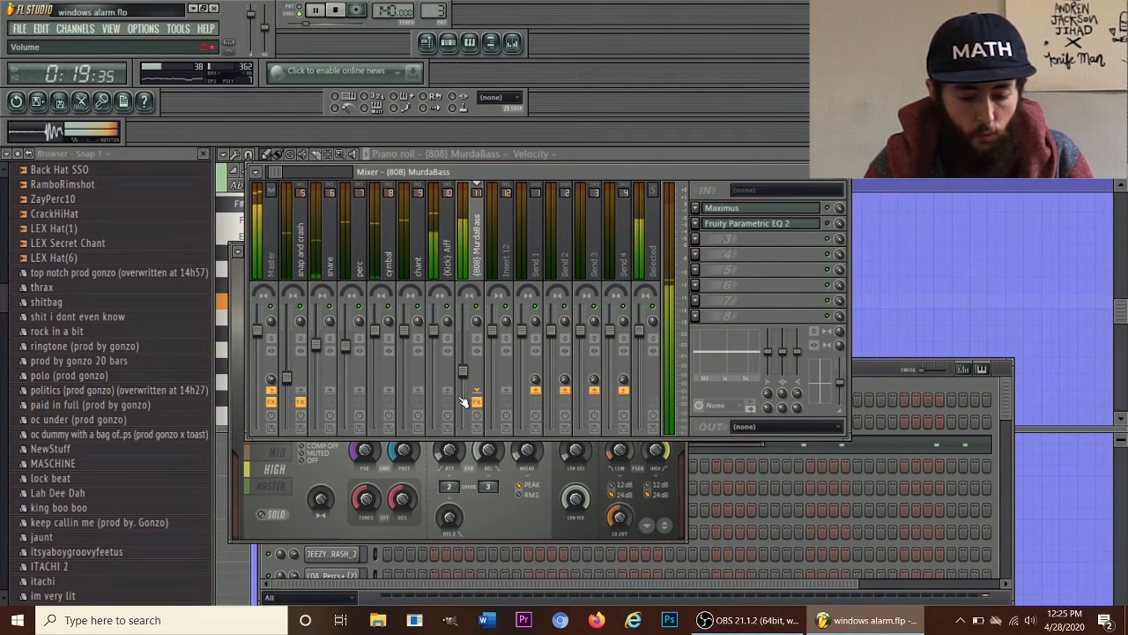
left_click_drag(463, 371, 463, 361)
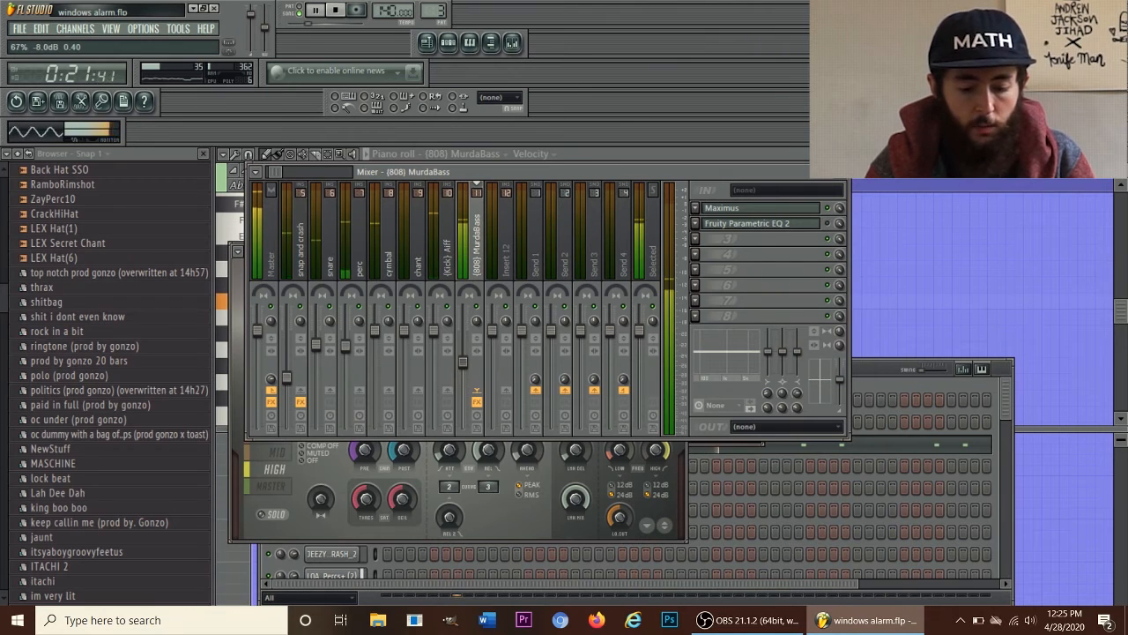
left_click(828, 208)
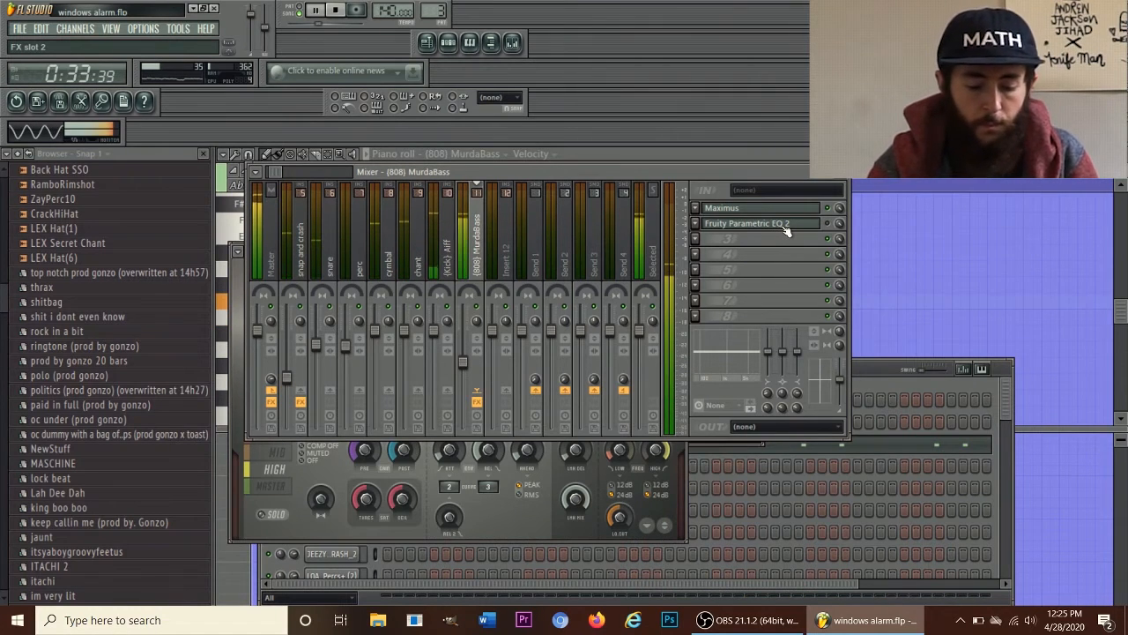
key("space")
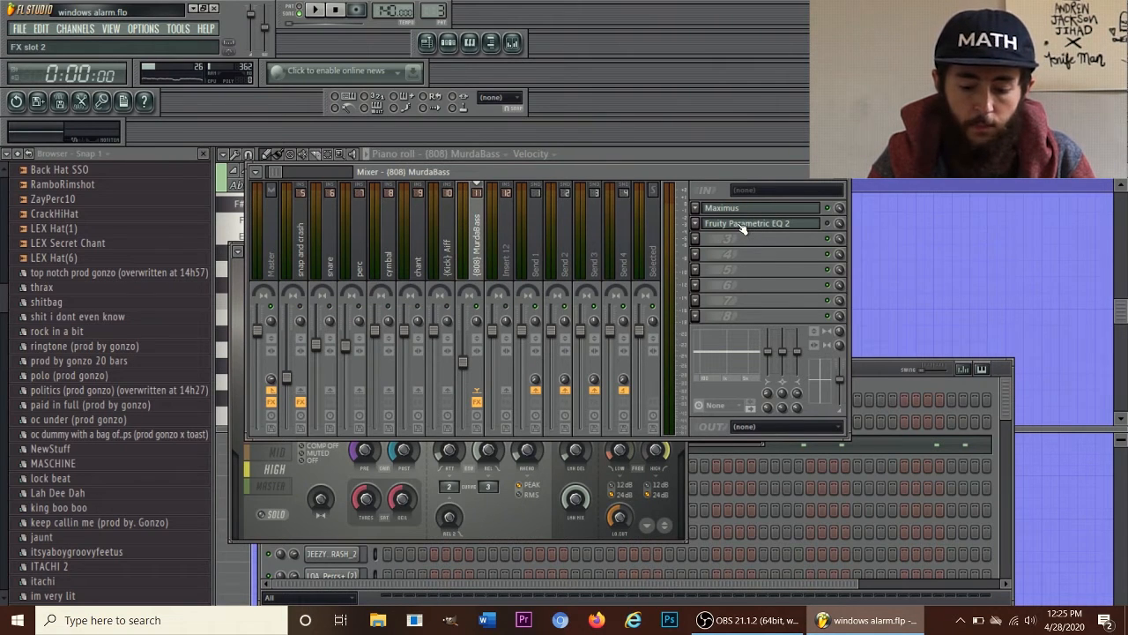
Step: Open the MurdaBass track's Fruity Parametric EQ 2, arrange the EQ and mixer windows side by side, and close the browser
left_click(812, 224)
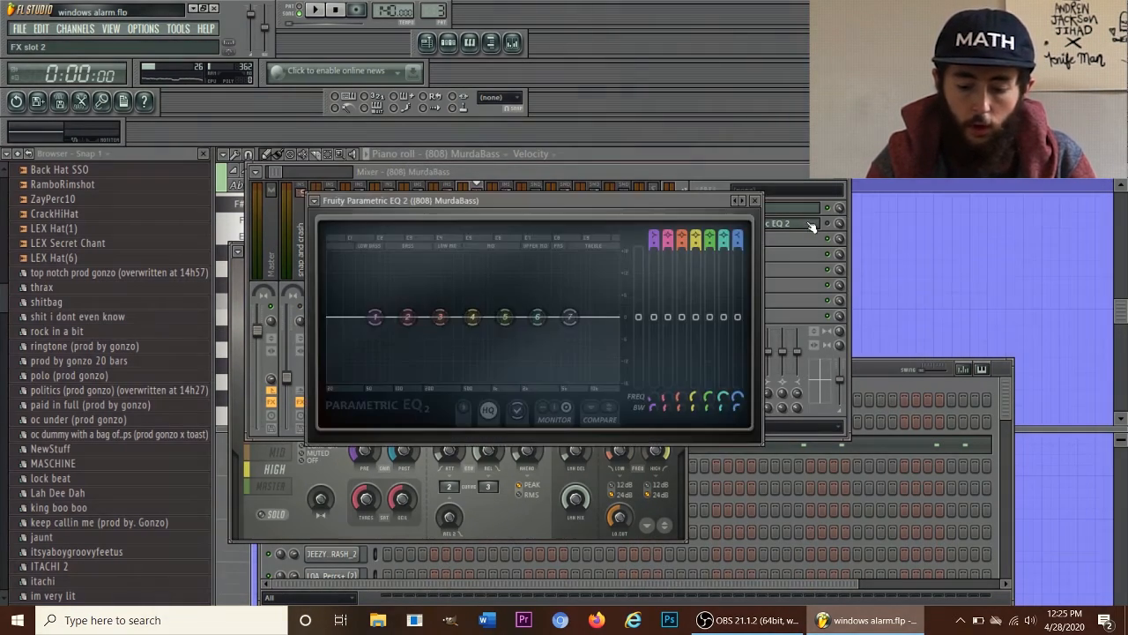
left_click_drag(588, 201, 577, 383)
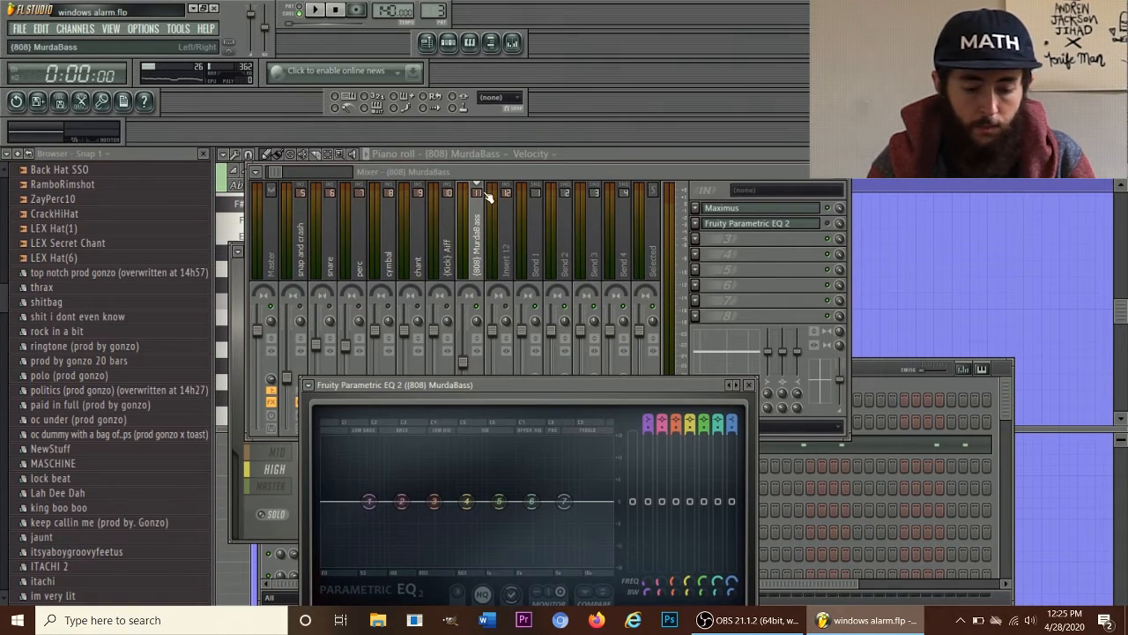
left_click_drag(474, 173, 780, 202)
left_click_drag(462, 389, 400, 330)
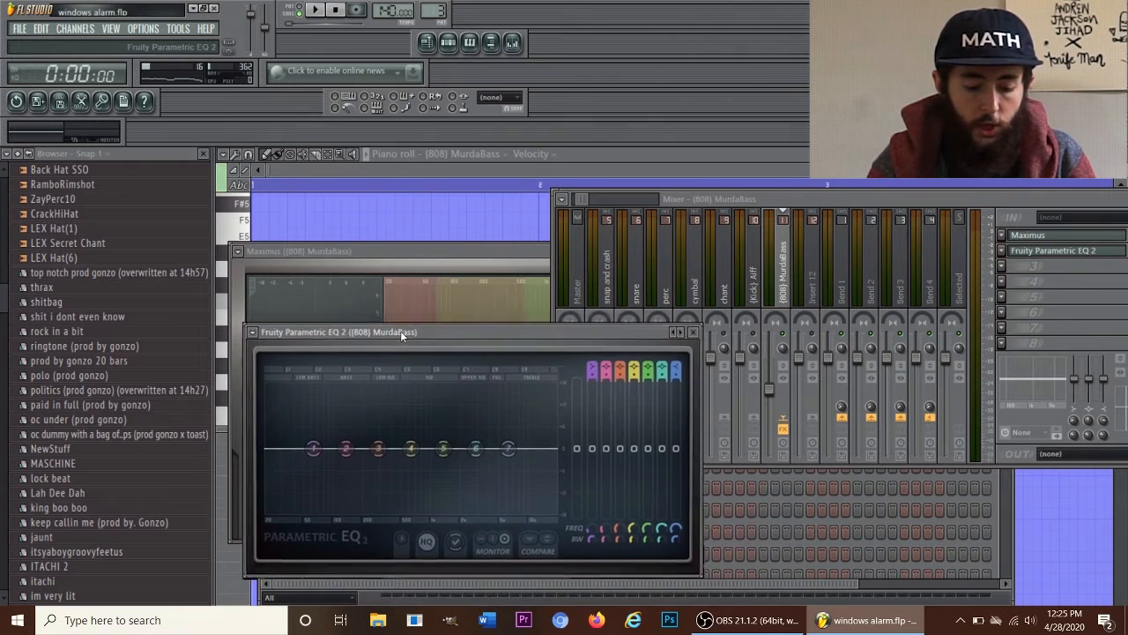
left_click(203, 154)
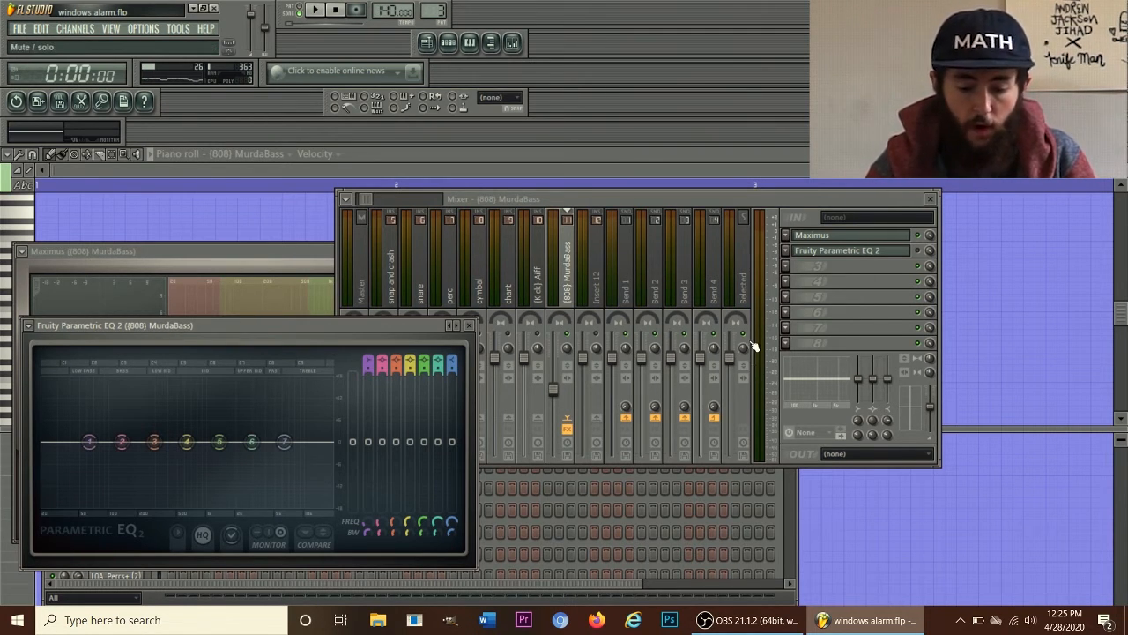
Step: Enable the EQ during playback and cut band 1 at the lowest and band 7 at the highest end of the spectrum
key("space")
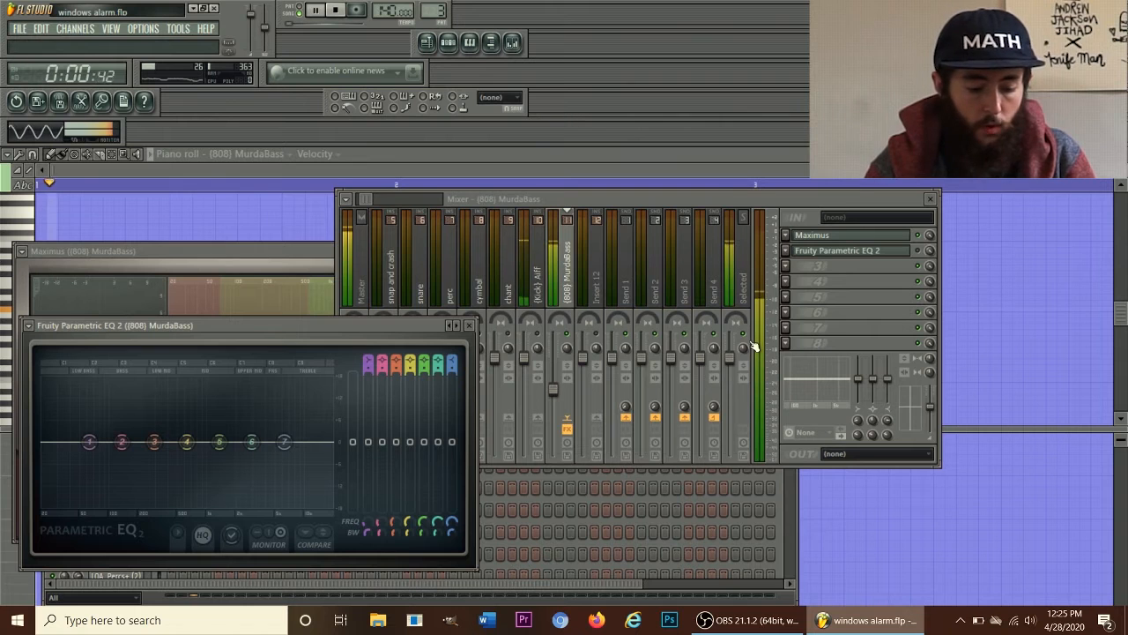
left_click(922, 252)
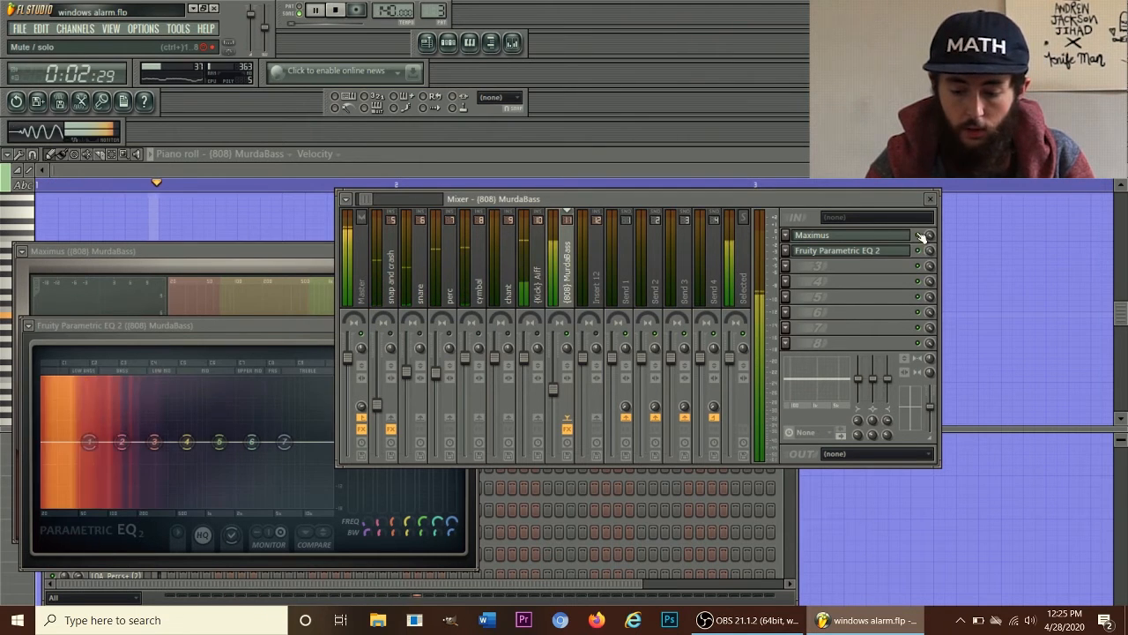
left_click(174, 323)
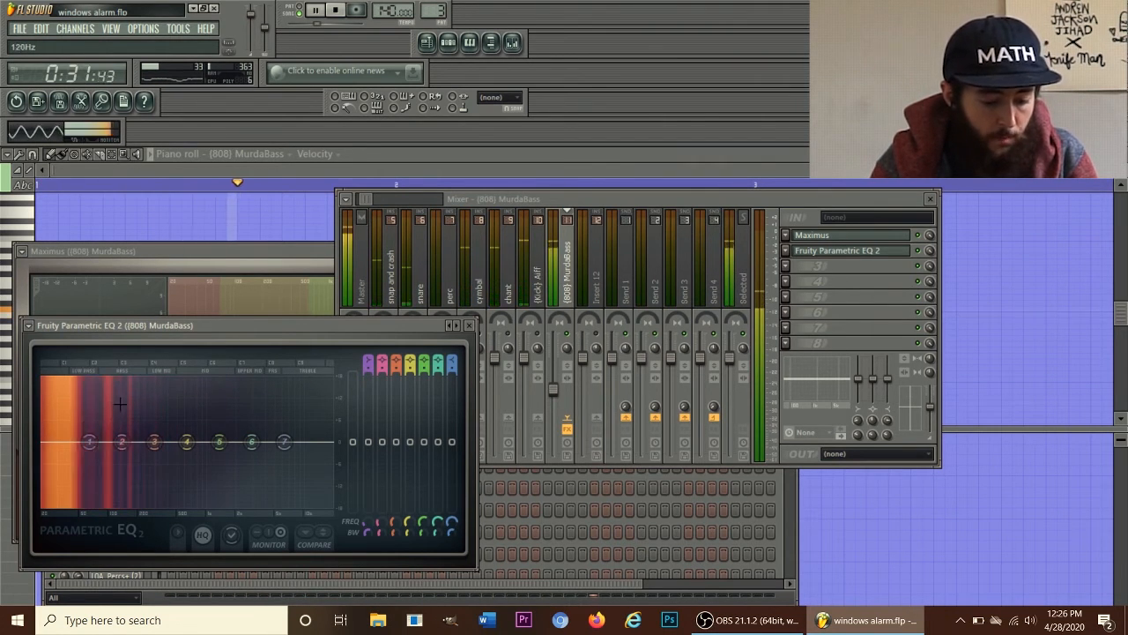
left_click_drag(88, 442, 44, 459)
left_click_drag(330, 456, 331, 469)
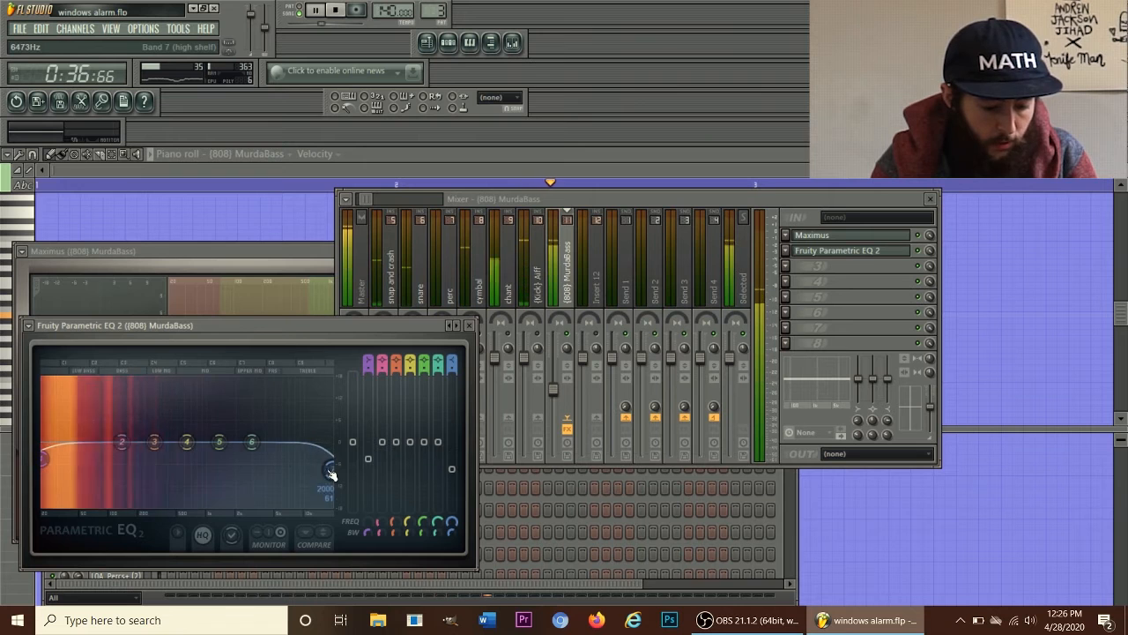
Step: Boost band 2 by 3.0 dB at 33 Hz, move band 3 to 104 Hz and band 4 to about 293 Hz, and cut bands 5 and 6
left_click_drag(67, 431, 62, 430)
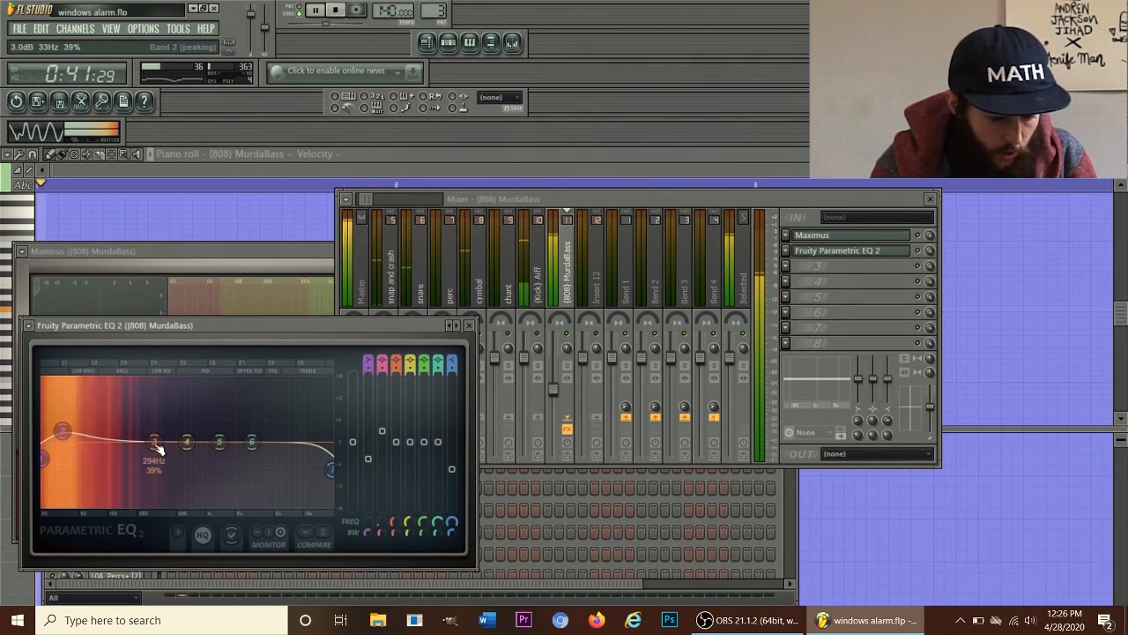
left_click_drag(158, 450, 114, 445)
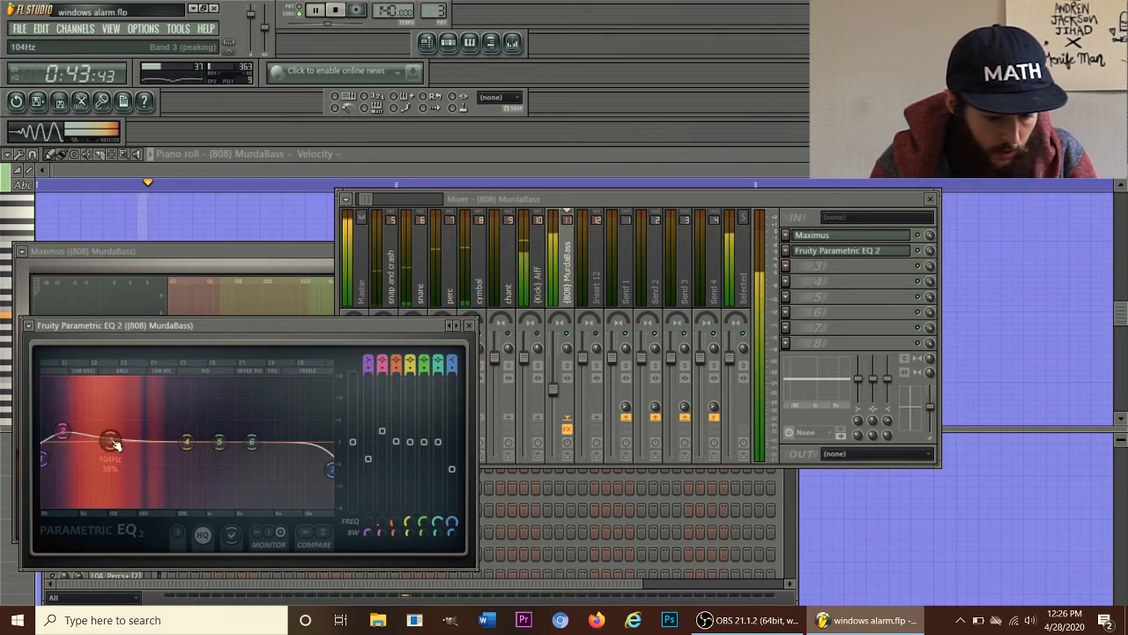
left_click_drag(189, 443, 154, 442)
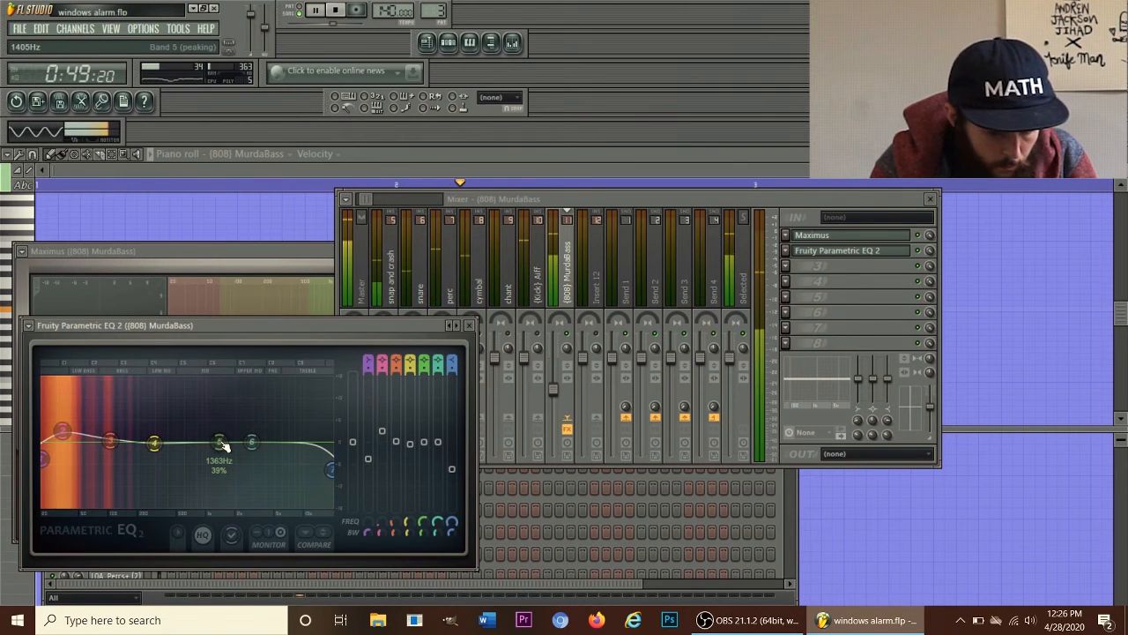
left_click_drag(252, 442, 219, 457)
scroll(111, 443, "down", 4)
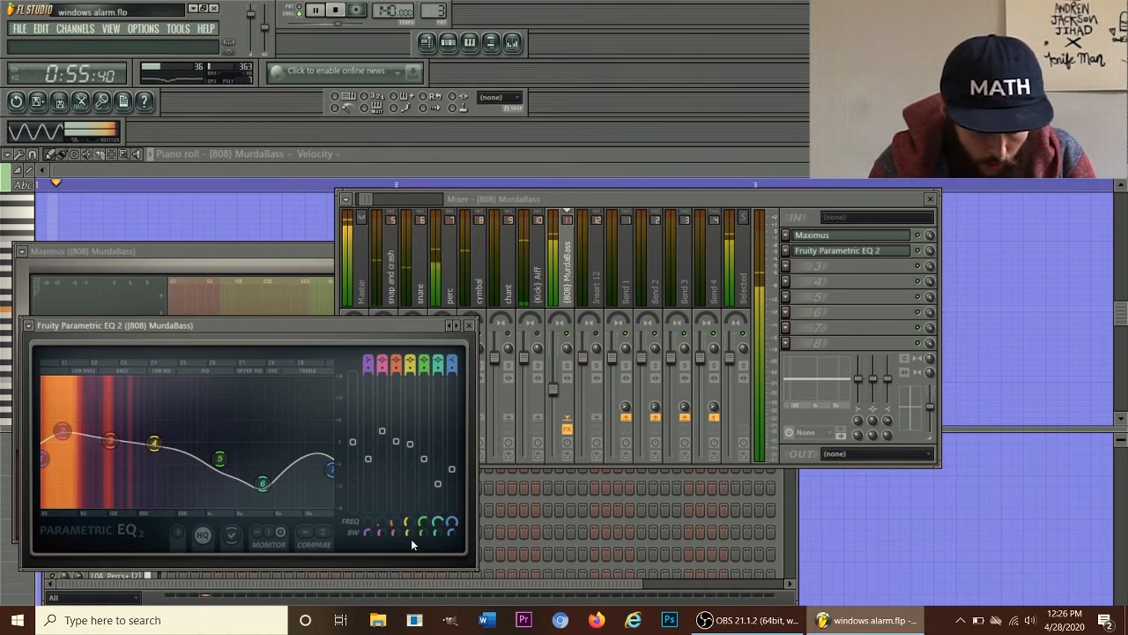
Step: Narrow bands 3 and 4, cut band 4 deeply at about 333 Hz with band 3 boosted just below it, and reduce band 2 to 1.6 dB
scroll(111, 442, "down", 2)
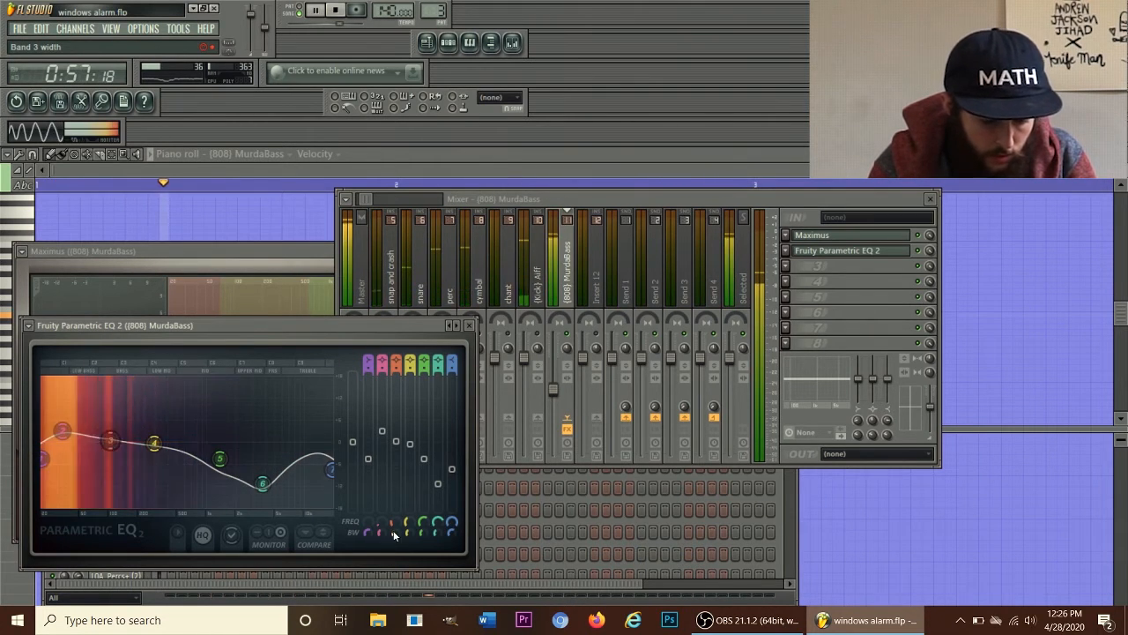
left_click_drag(110, 441, 105, 412)
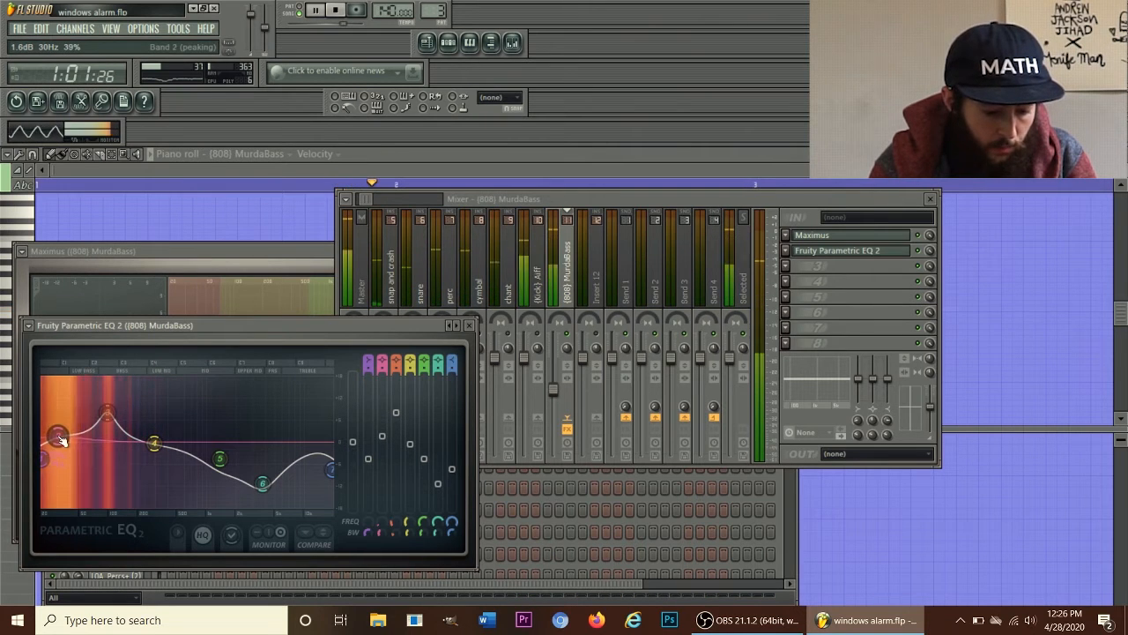
scroll(169, 447, "down", 2)
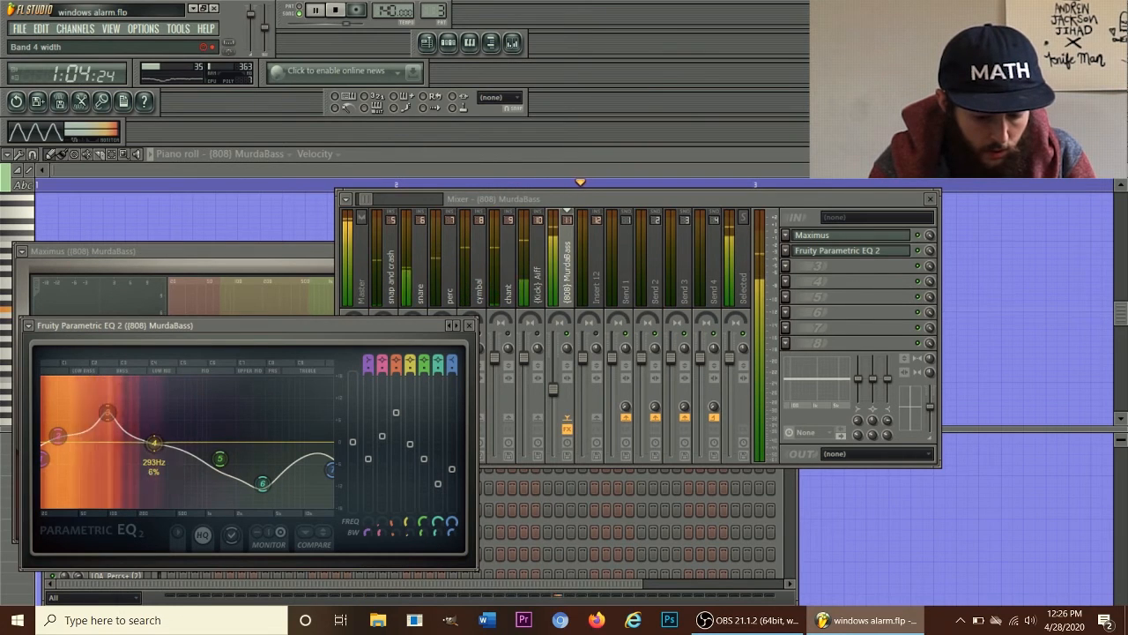
left_click_drag(154, 444, 163, 495)
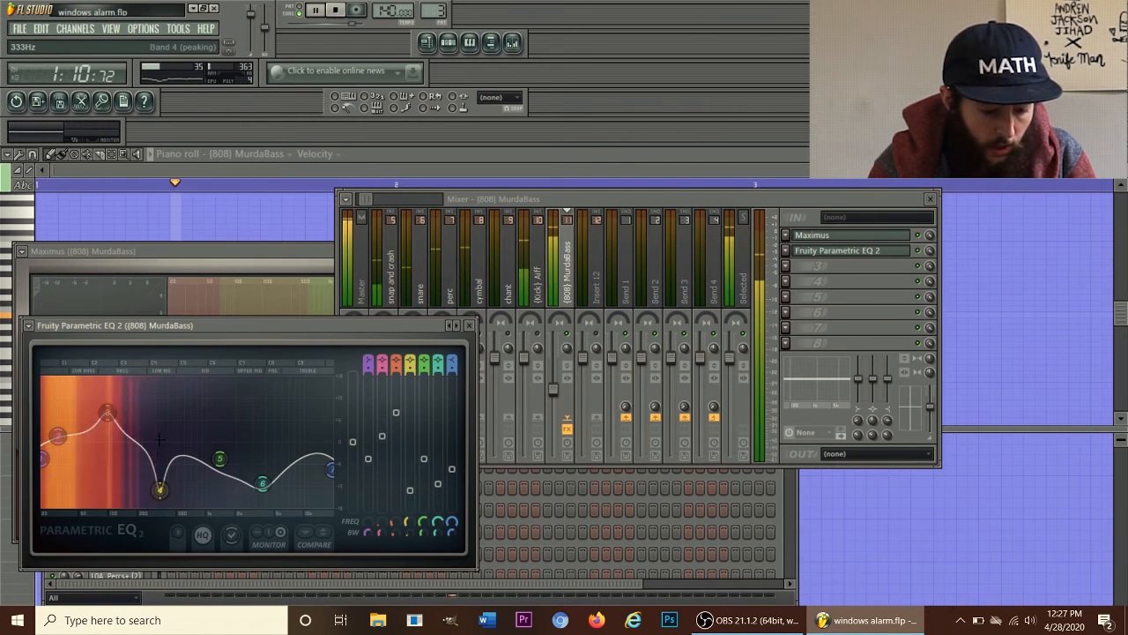
left_click_drag(104, 412, 130, 405)
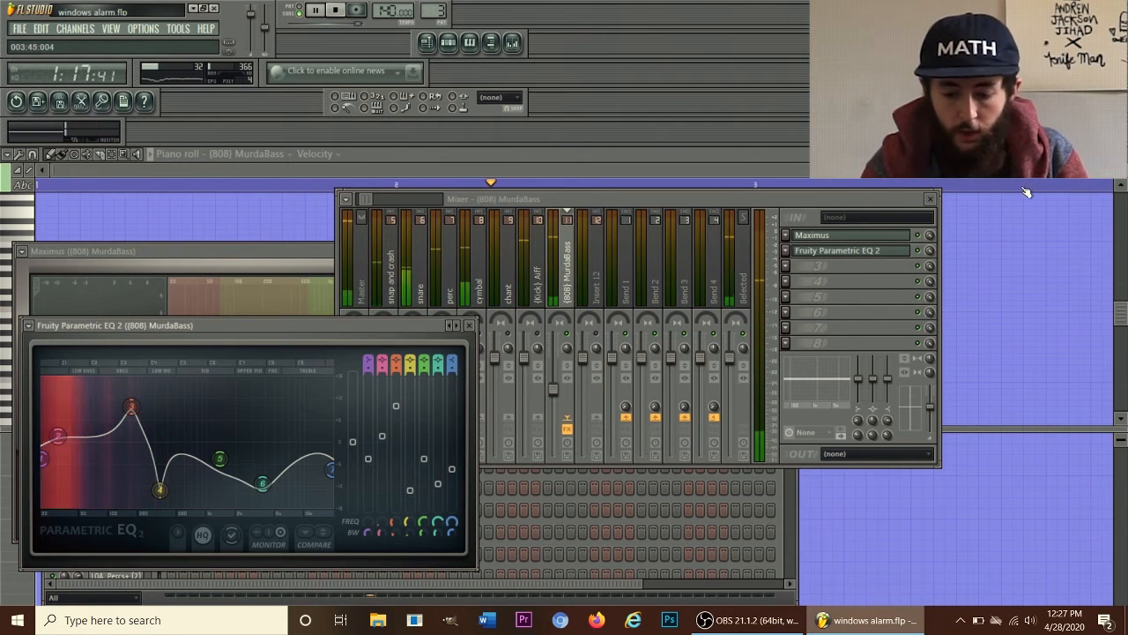
Step: Compare playback with the EQ bypassed and enabled, and with all of the MurdaBass track's effects off and on
left_click(917, 251)
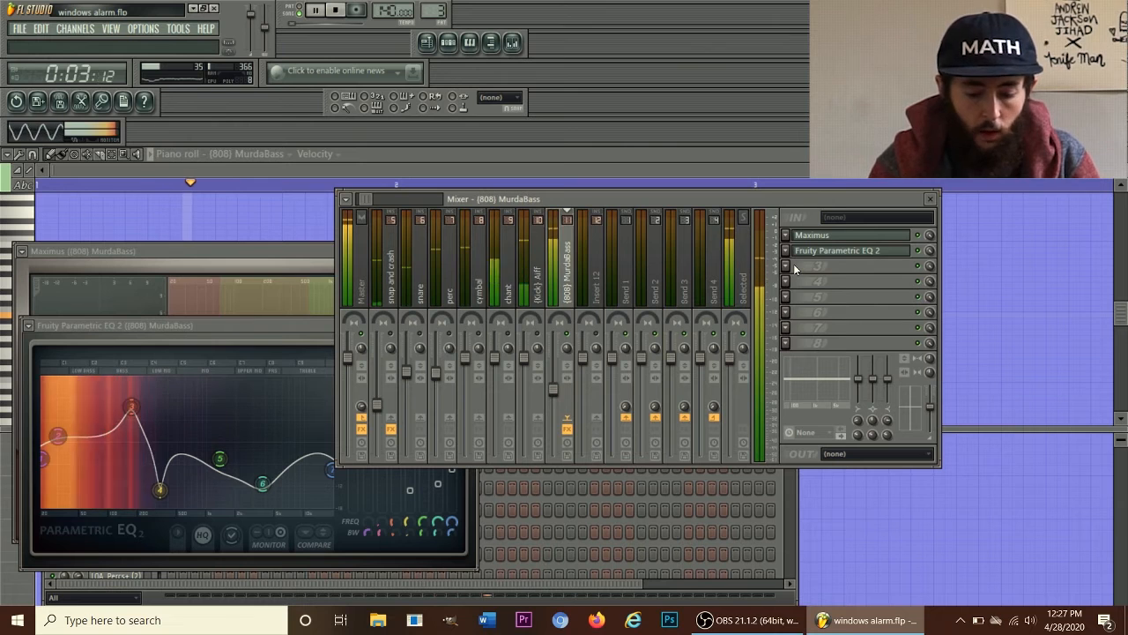
key("space")
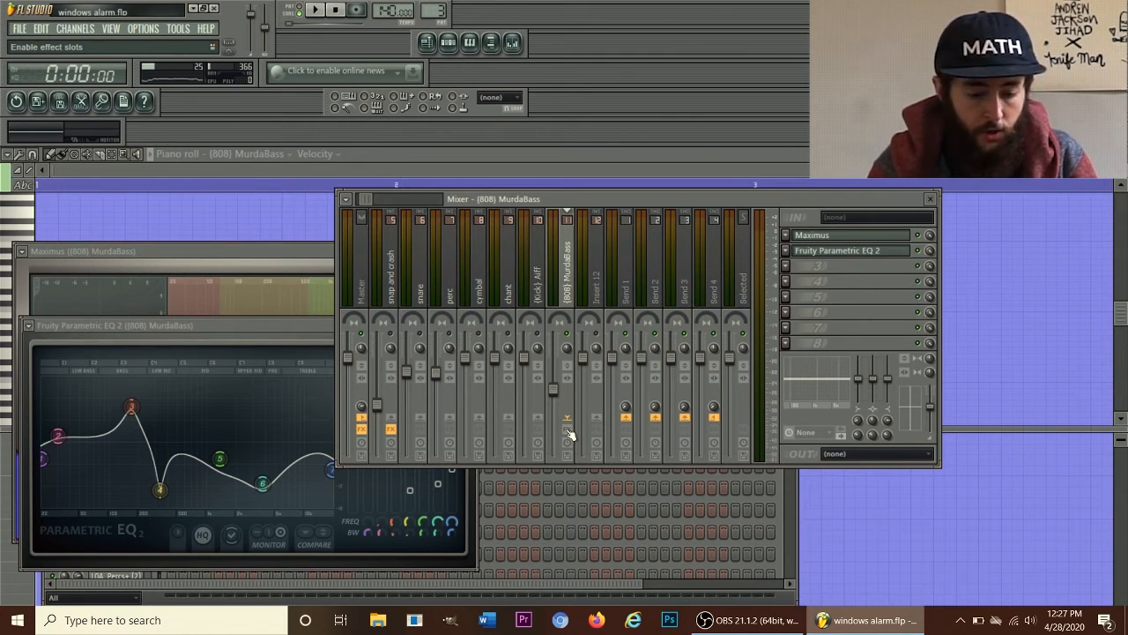
key("space")
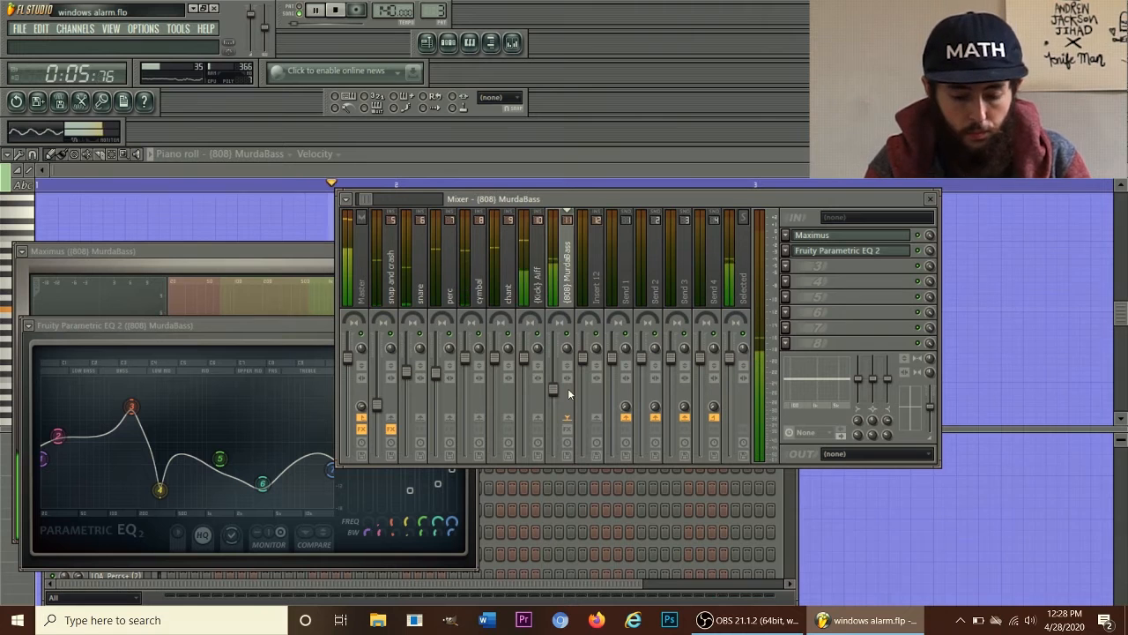
key("space")
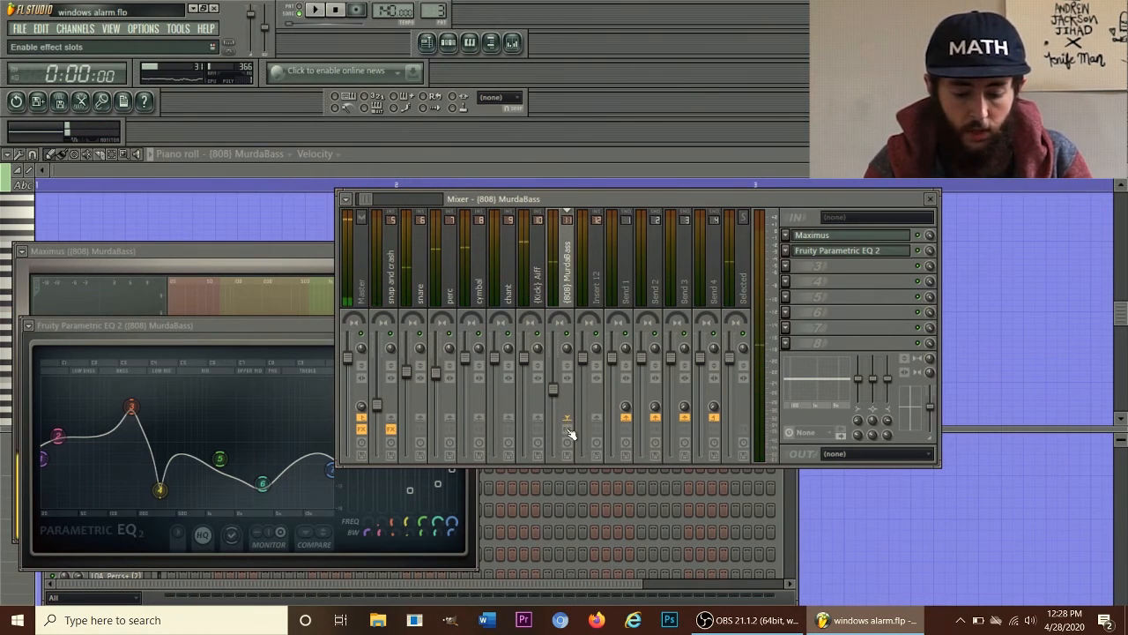
key("space")
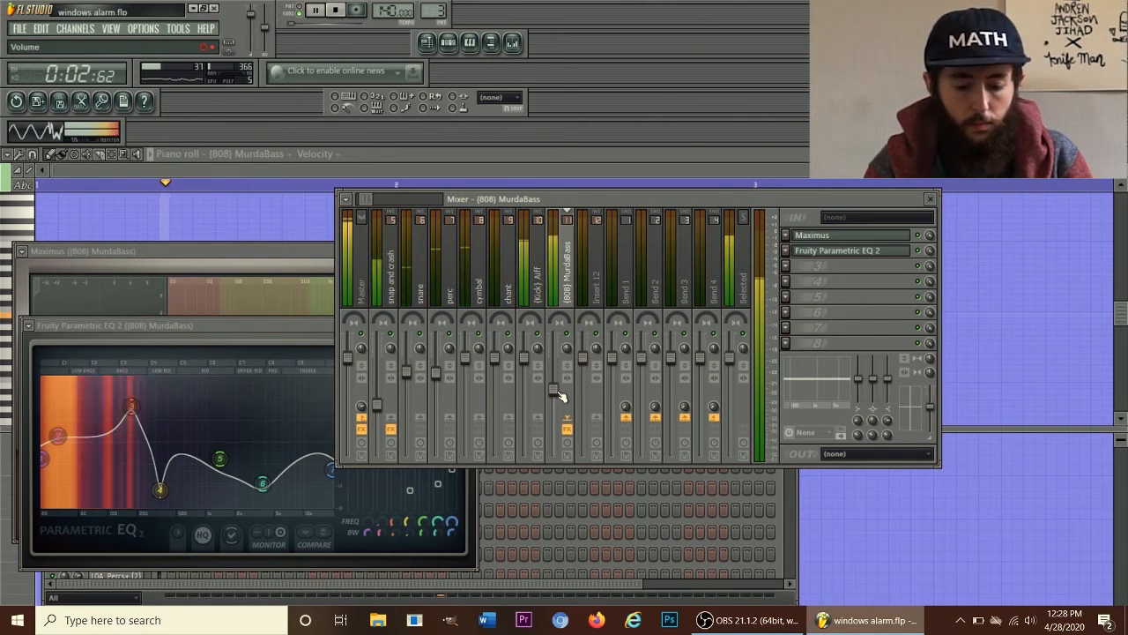
Step: Lower the MurdaBass fader to about the height of the snap and crash fader, stop playback, and bring the EQ forward
left_click_drag(557, 390, 558, 411)
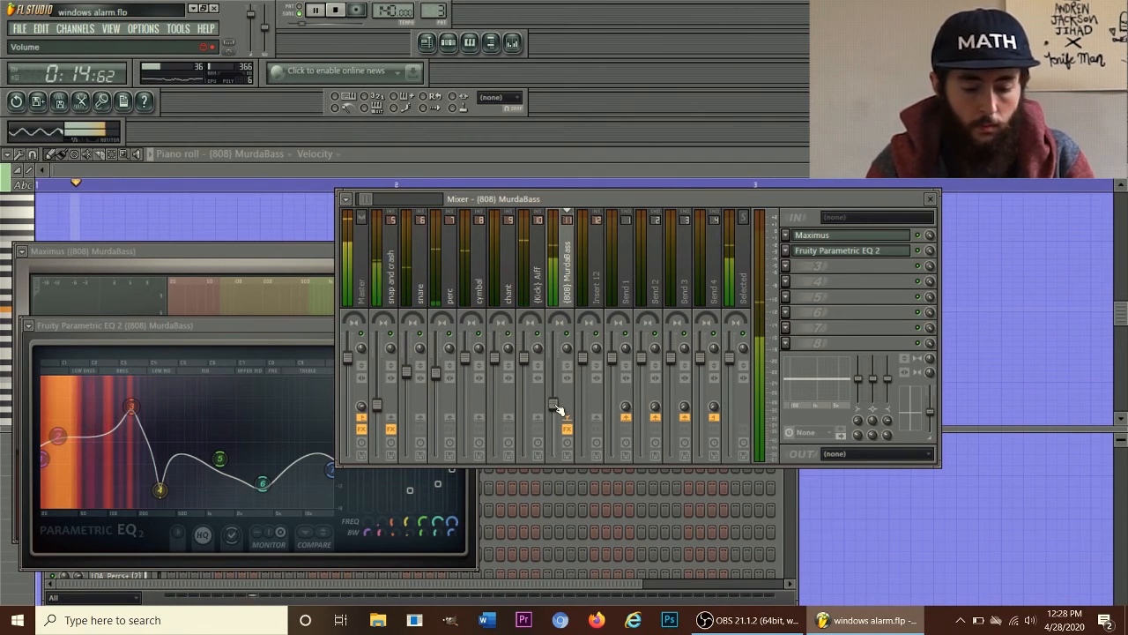
key("space")
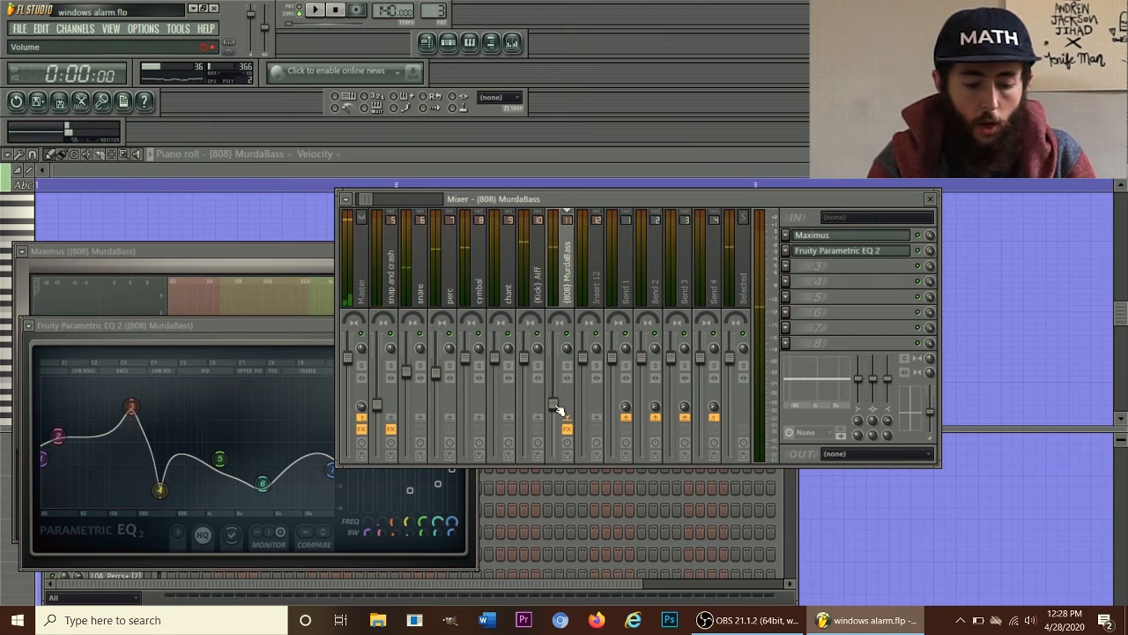
left_click(211, 327)
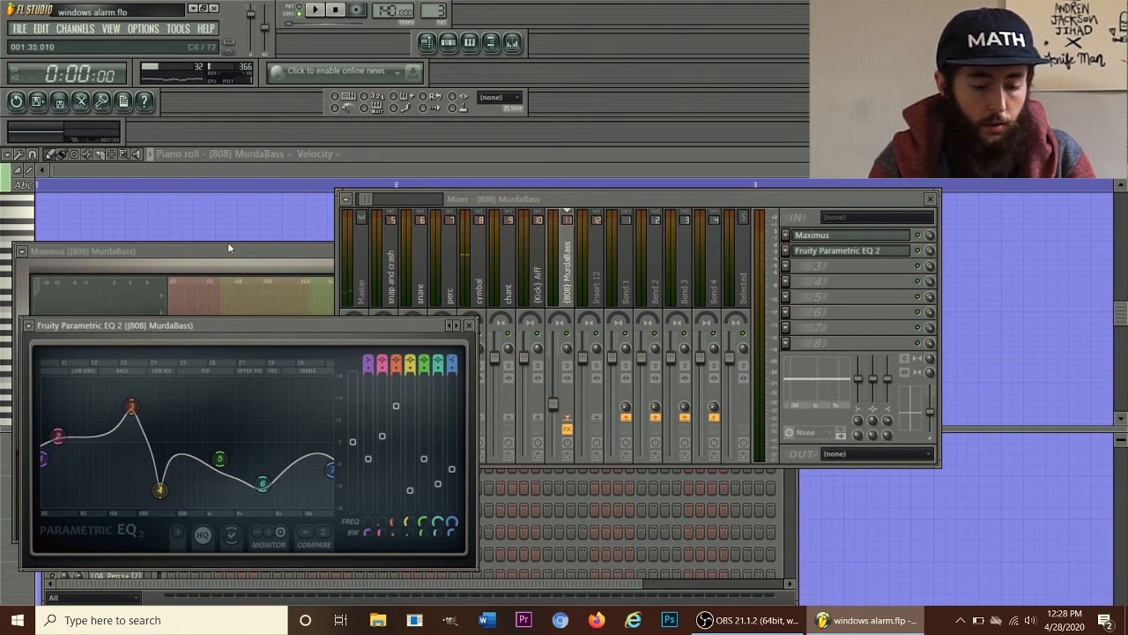
Step: View Maximus, reopen the MurdaBass EQ and place it beside Maximus, and play the beat to examine the bass's frequency spectrum
left_click(881, 236)
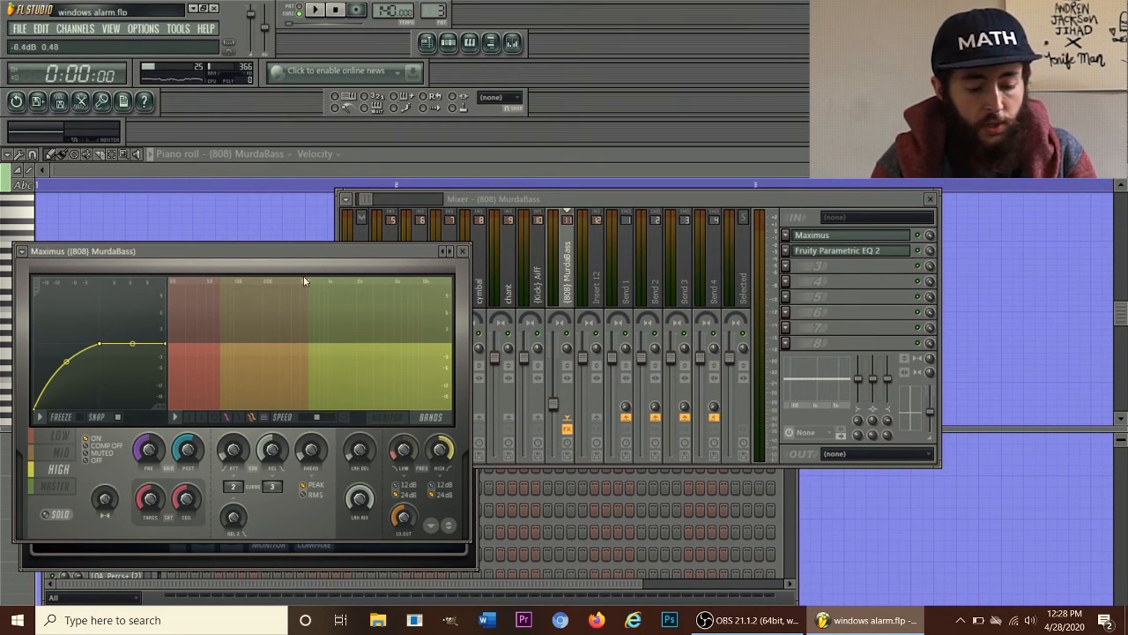
left_click(860, 260)
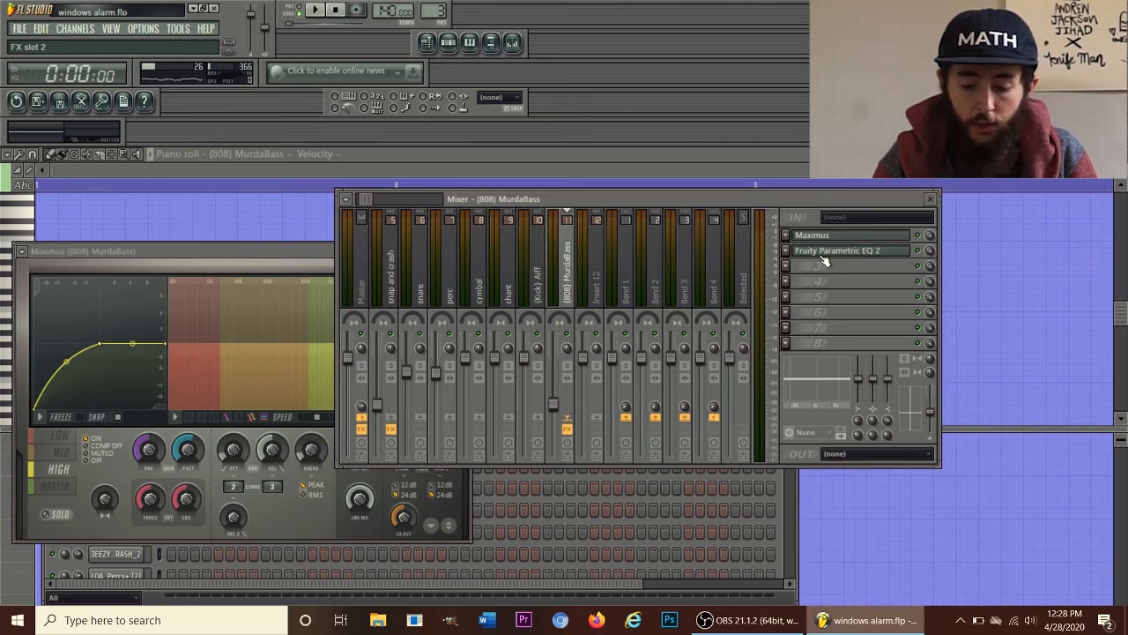
left_click(824, 251)
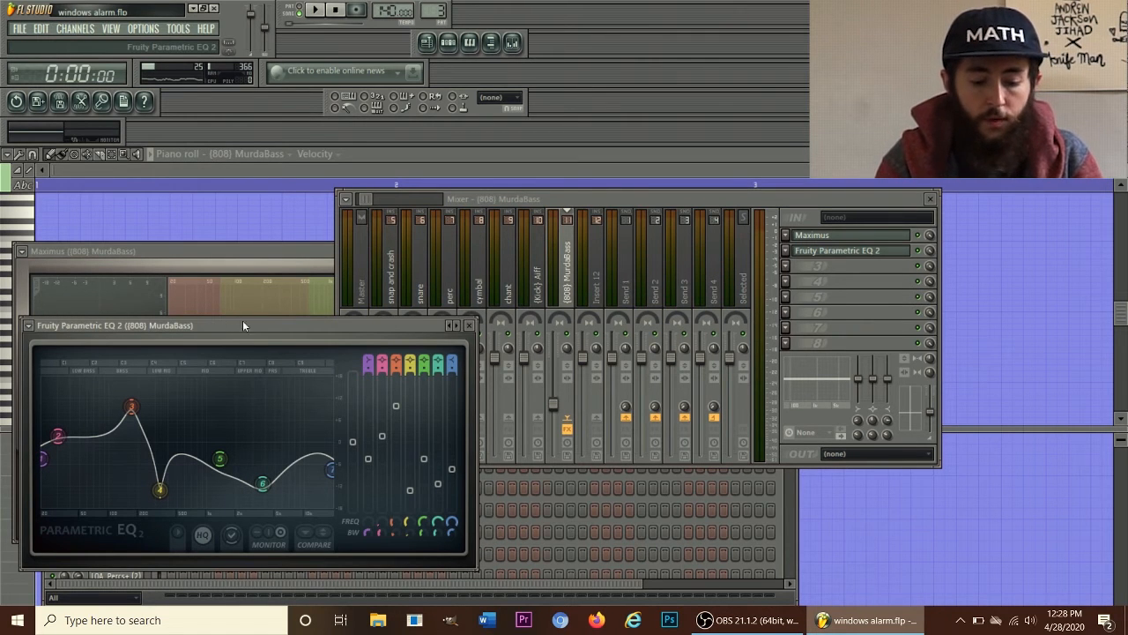
left_click_drag(226, 323, 396, 312)
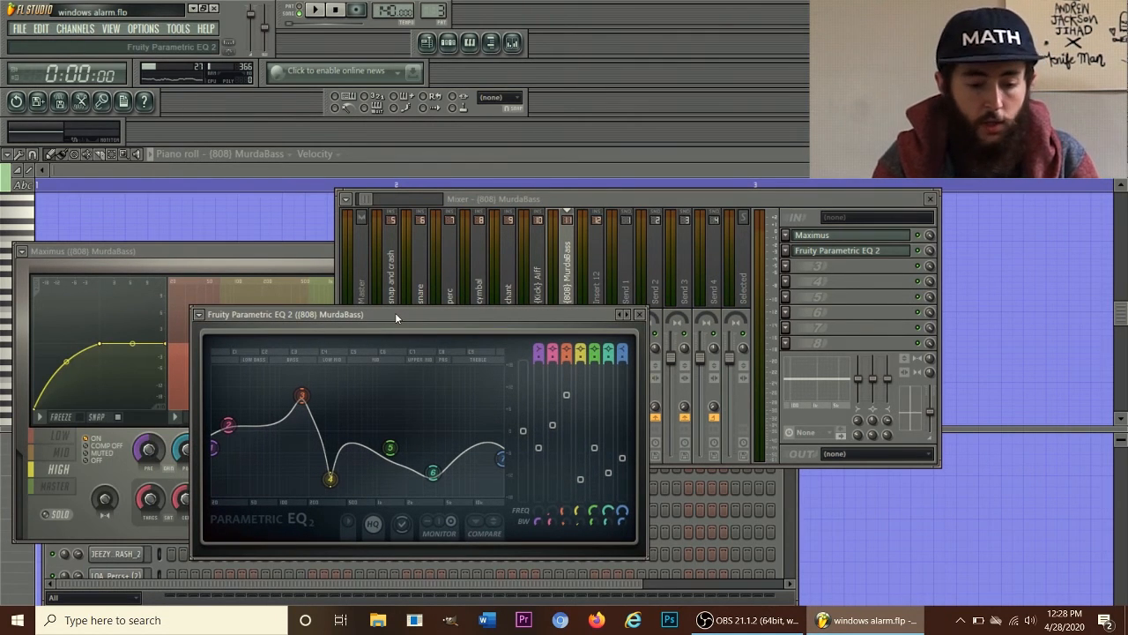
key("space")
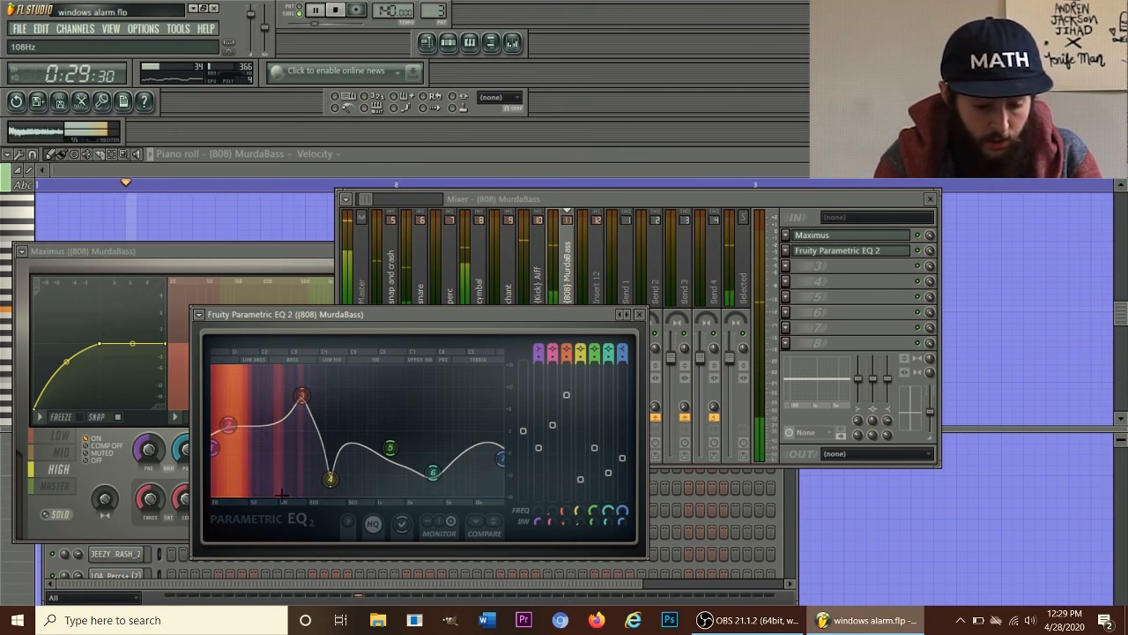
key("space")
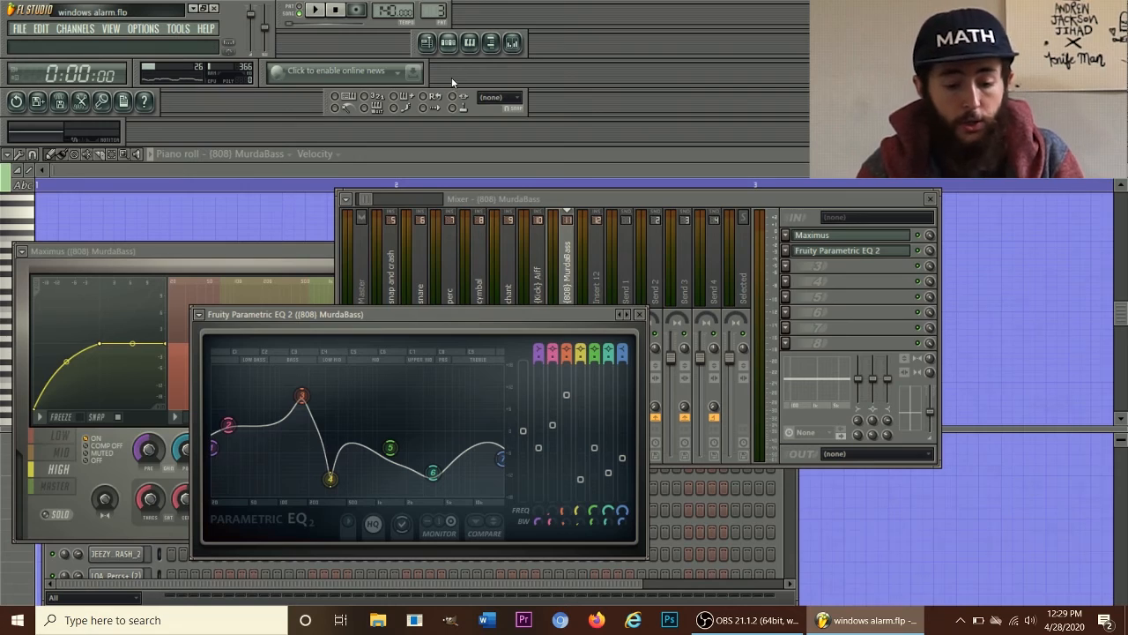
Step: Show the step sequencer in front of the other windows and move it up until all its channel rows are in view
left_click(447, 49)
left_click_drag(405, 367, 553, 171)
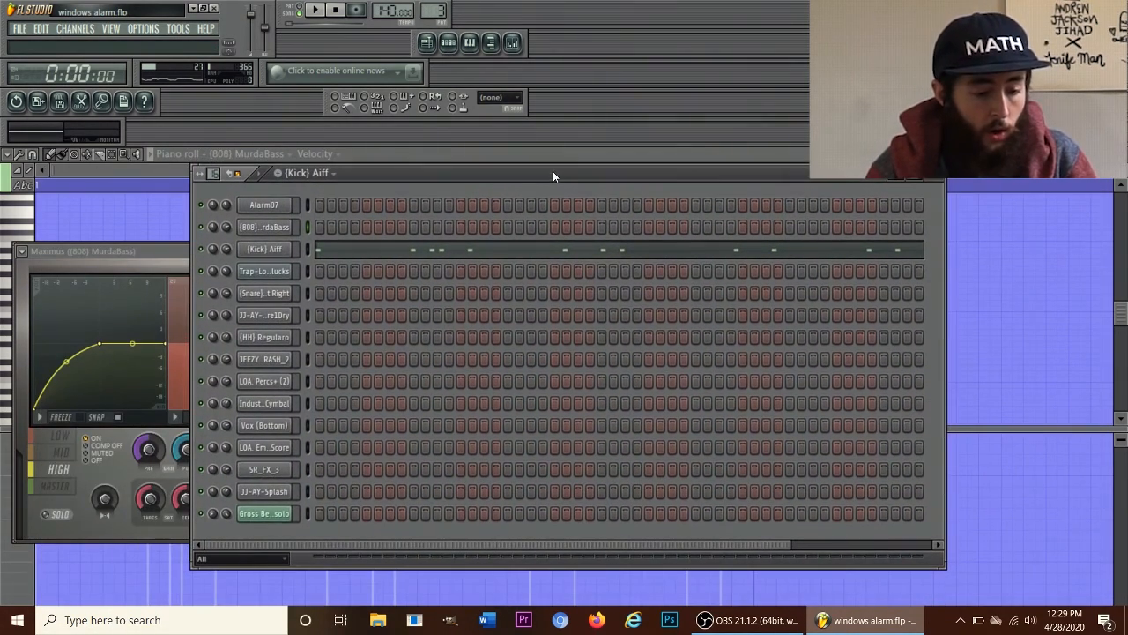
left_click(449, 44)
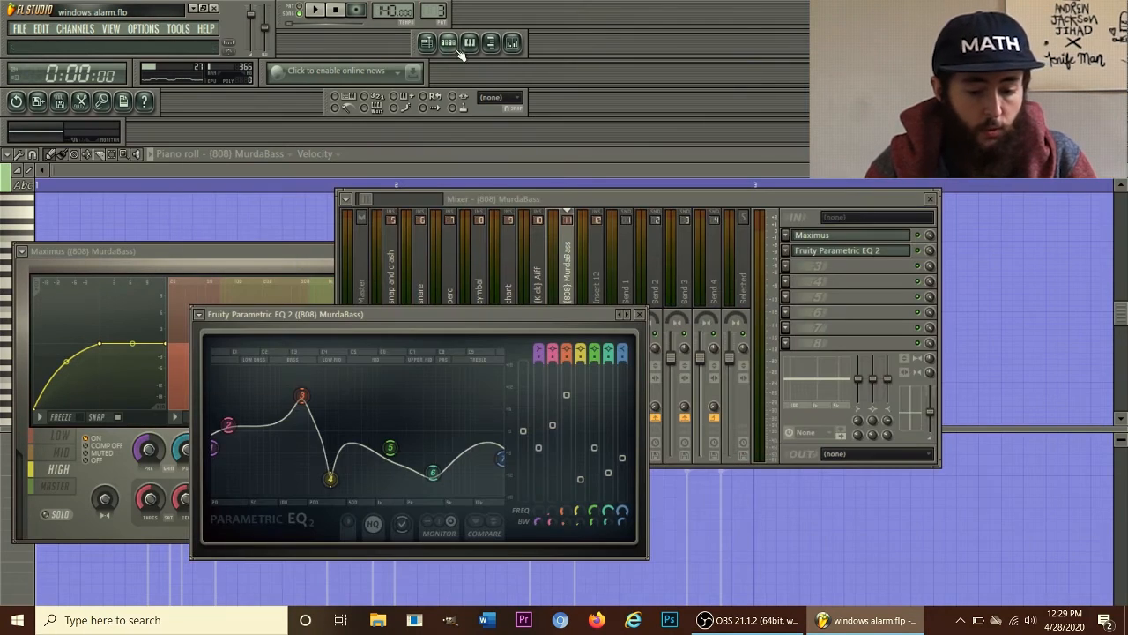
left_click(450, 43)
left_click(311, 174)
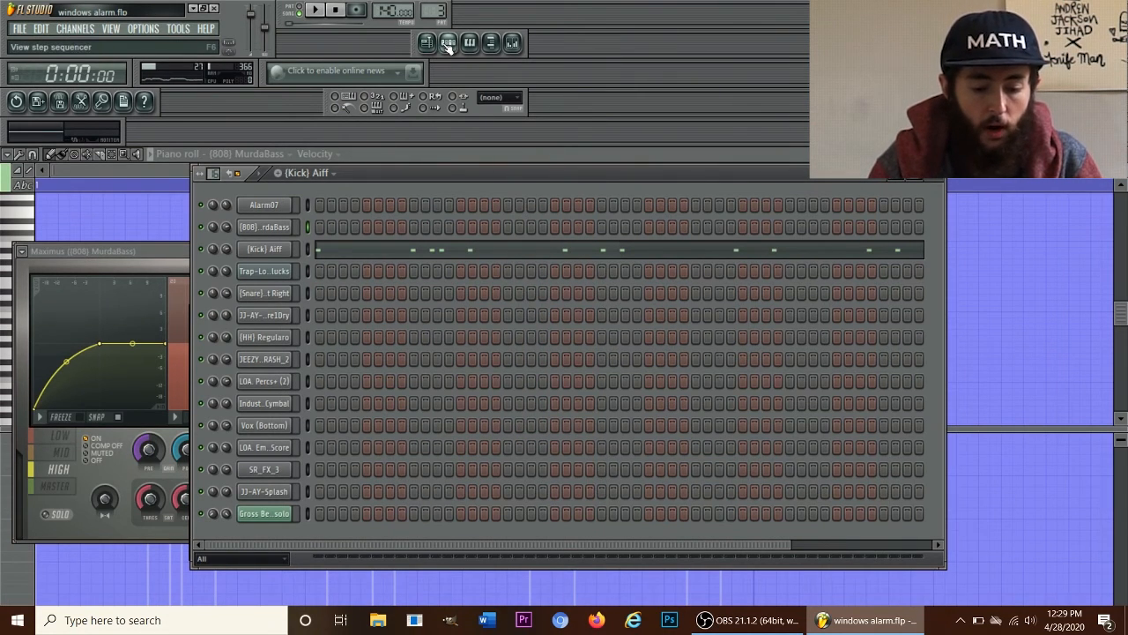
Step: Bring the mixer and the MurdaBass track's Fruity Parametric EQ 2 back up, and play the beat to check the bass spectrum
left_click(513, 43)
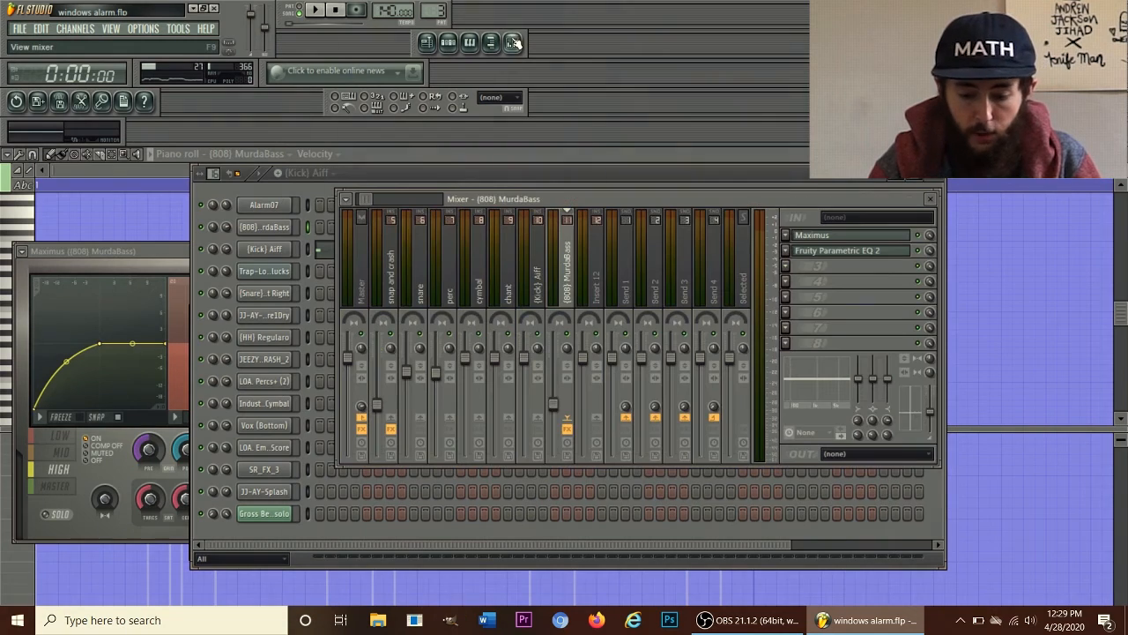
left_click(853, 253)
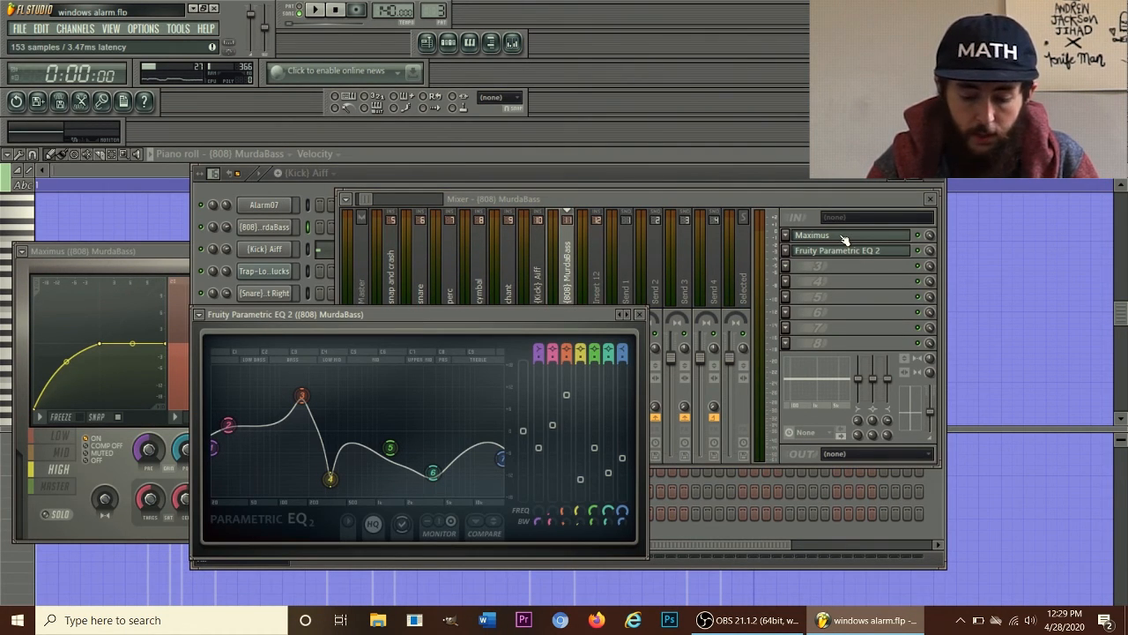
key("space")
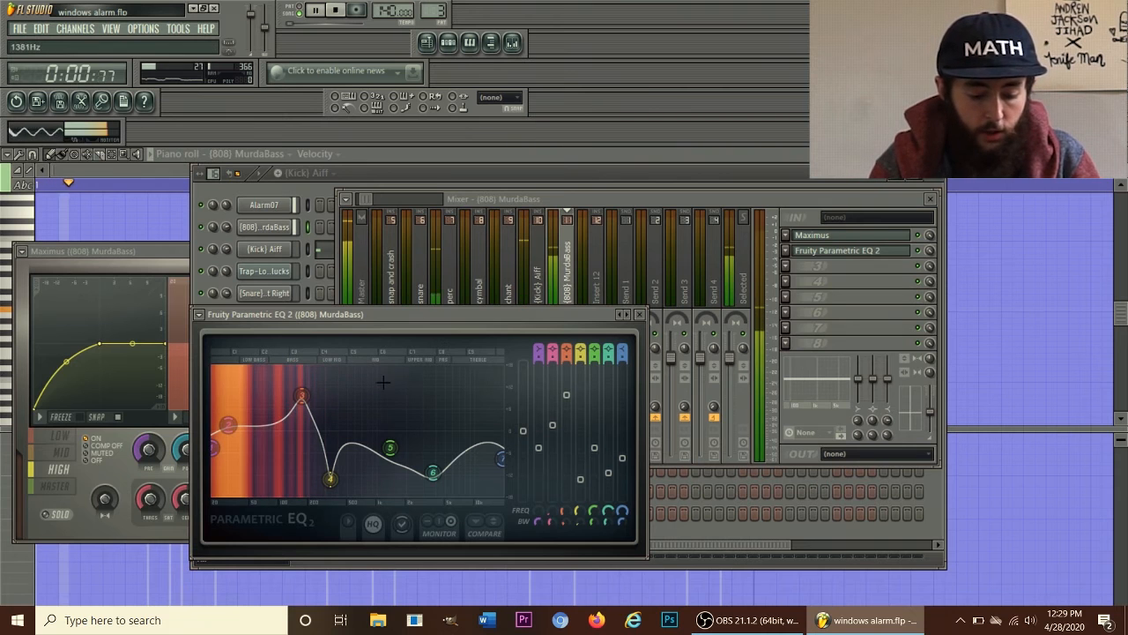